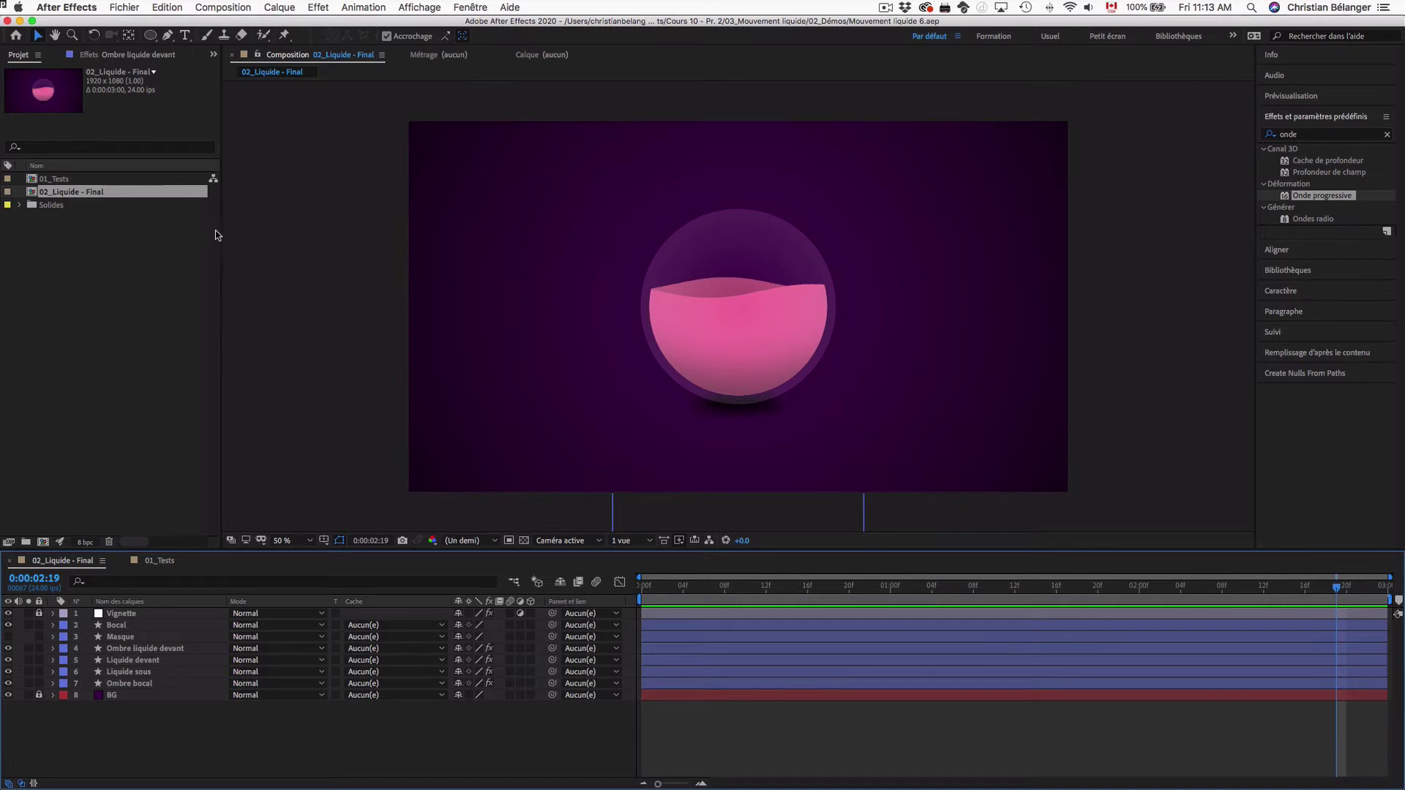
# Step: Open the 01_Tests composition and apply the Onde progressive effect to its Rectangle layer
pyautogui.doubleClick(58, 180)
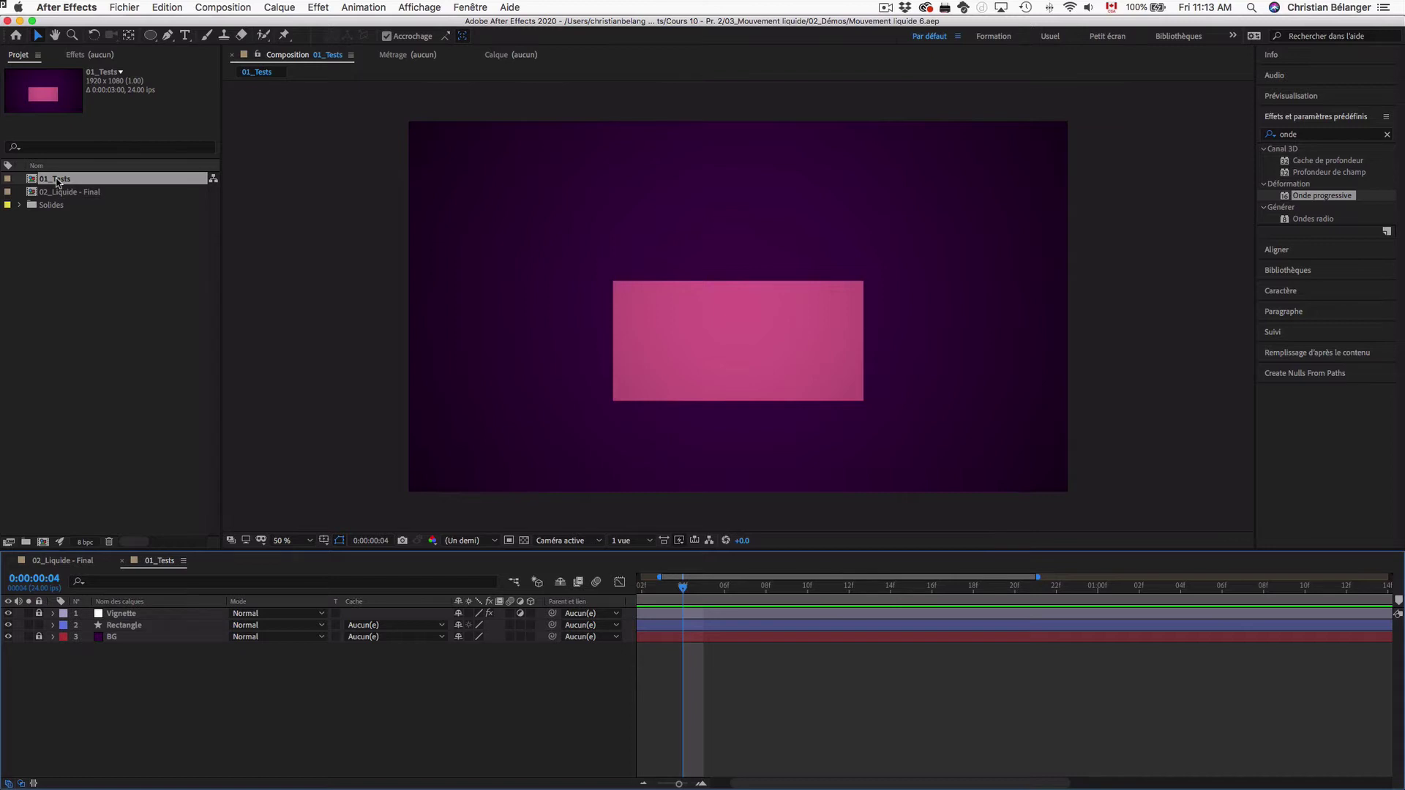
pyautogui.click(117, 625)
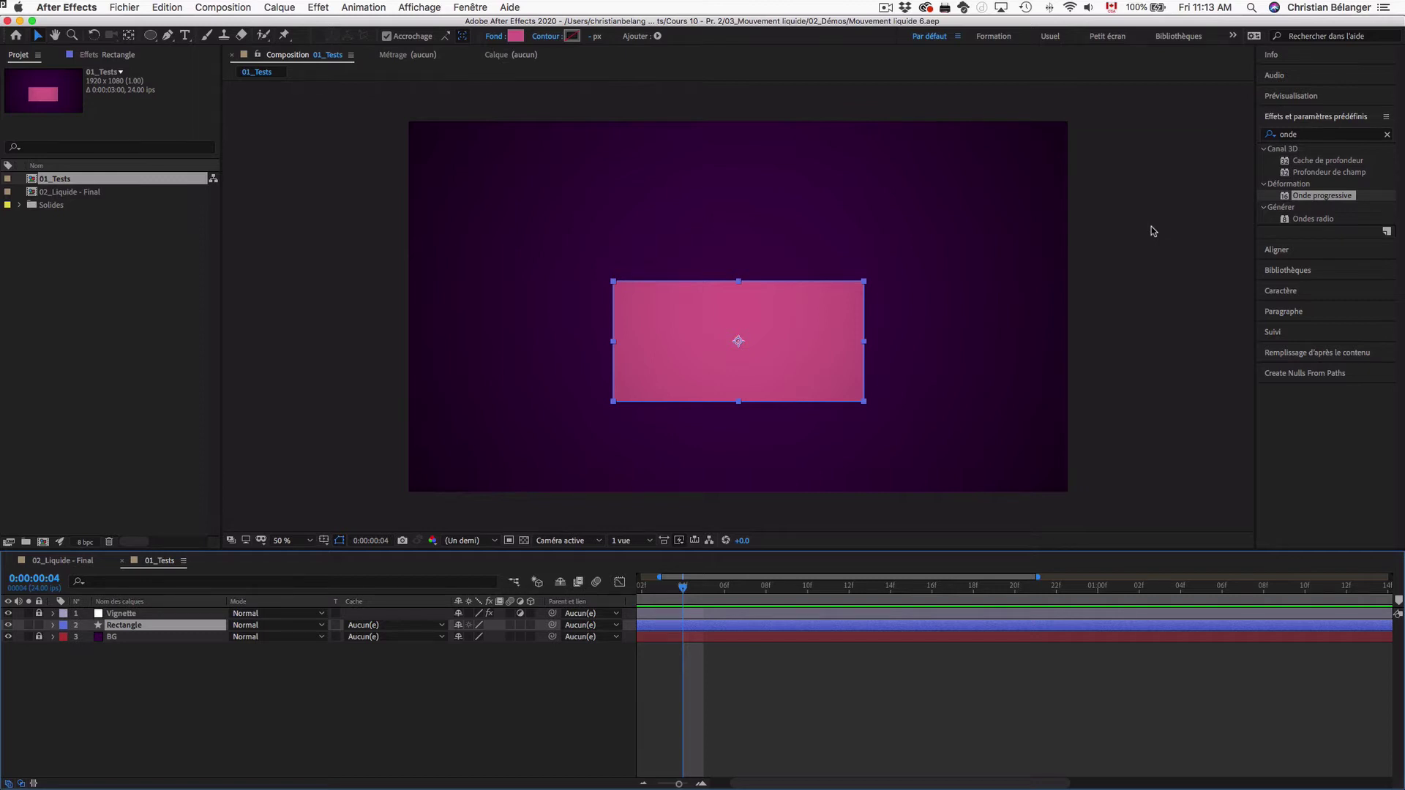
pyautogui.doubleClick(1326, 197)
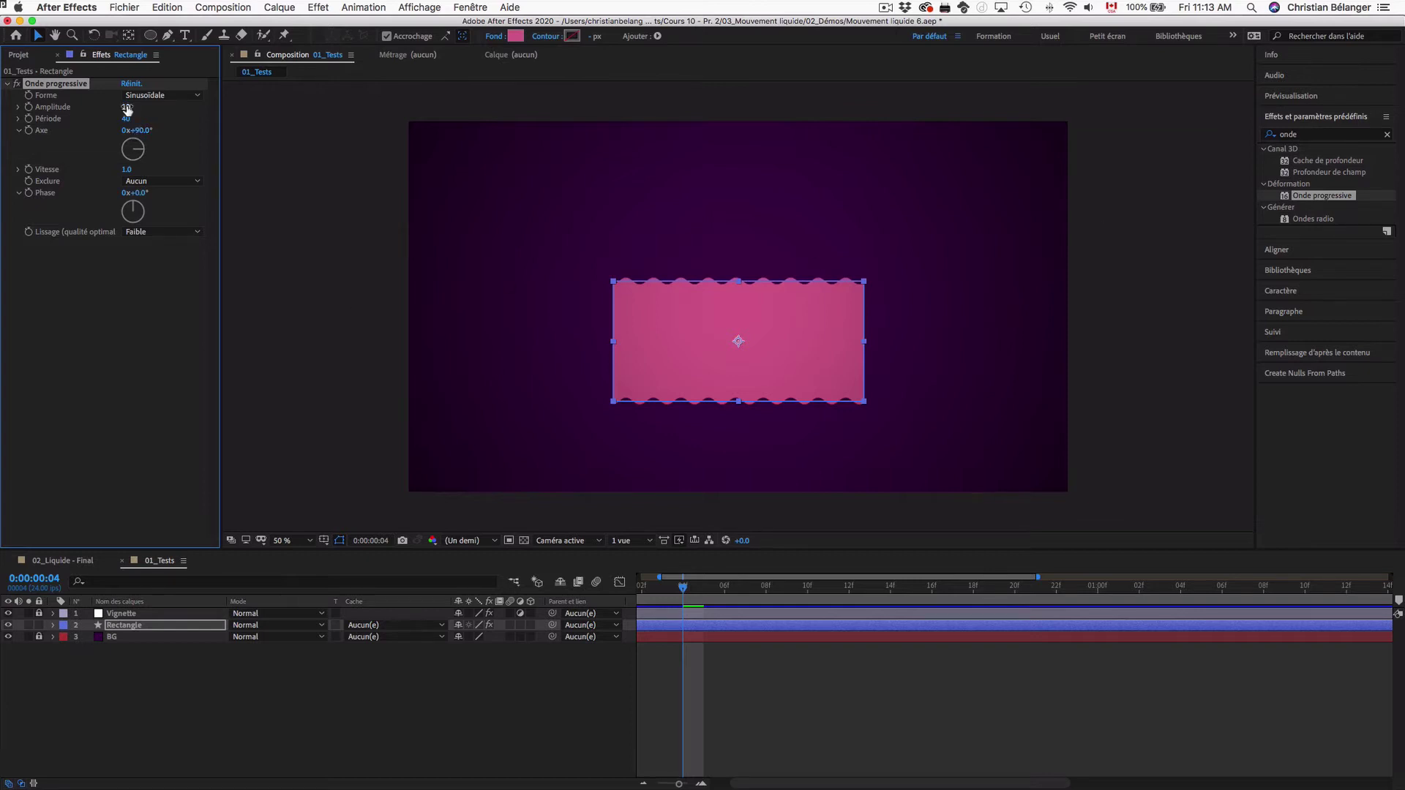
# Step: Set the Période of the rectangle's Onde progressive effect to 175 and preview the wave animation
pyautogui.moveTo(128, 110); pyautogui.dragTo(208, 120)
pyautogui.press('super+z')
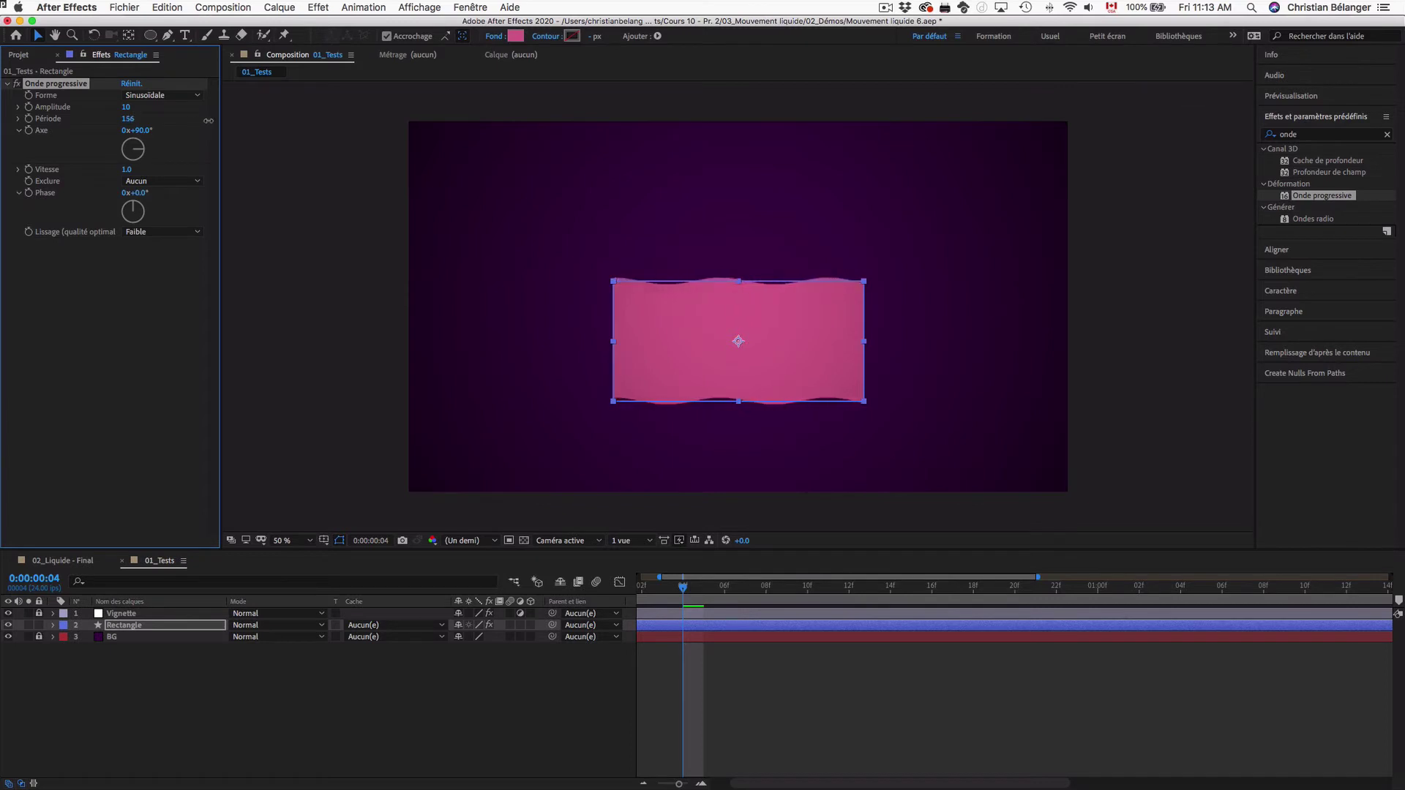
pyautogui.click(132, 118)
pyautogui.write('175')
pyautogui.press('Return')
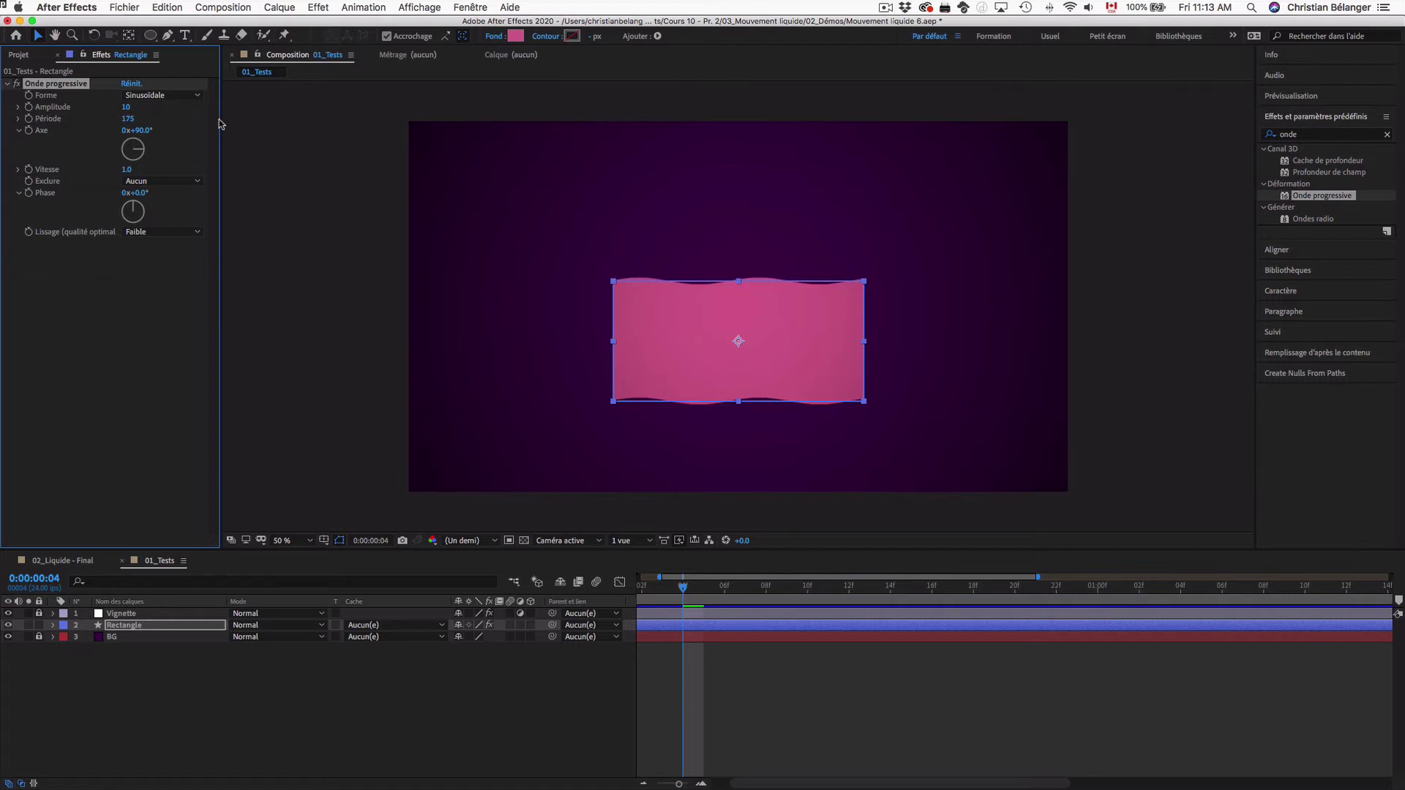
pyautogui.press('space')
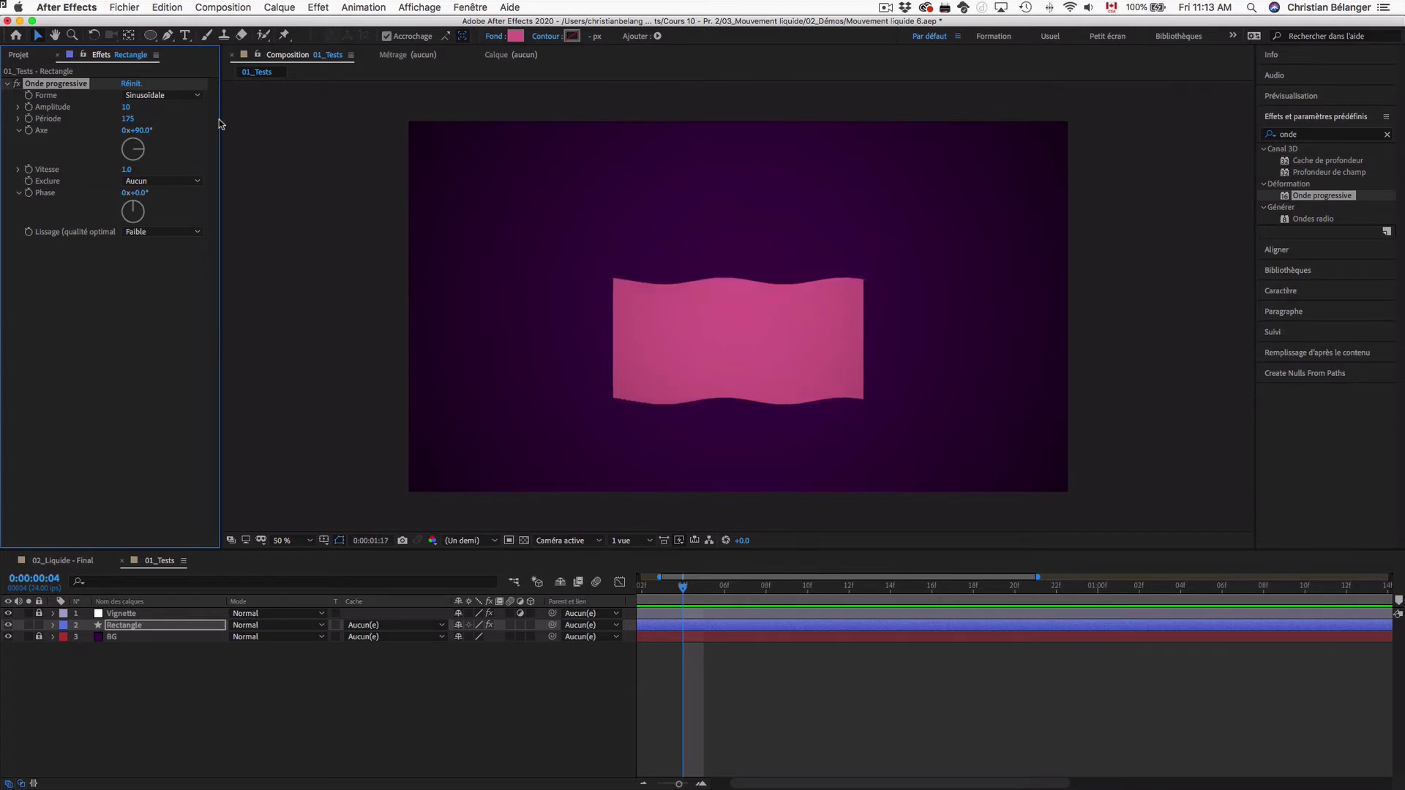
pyautogui.press('space')
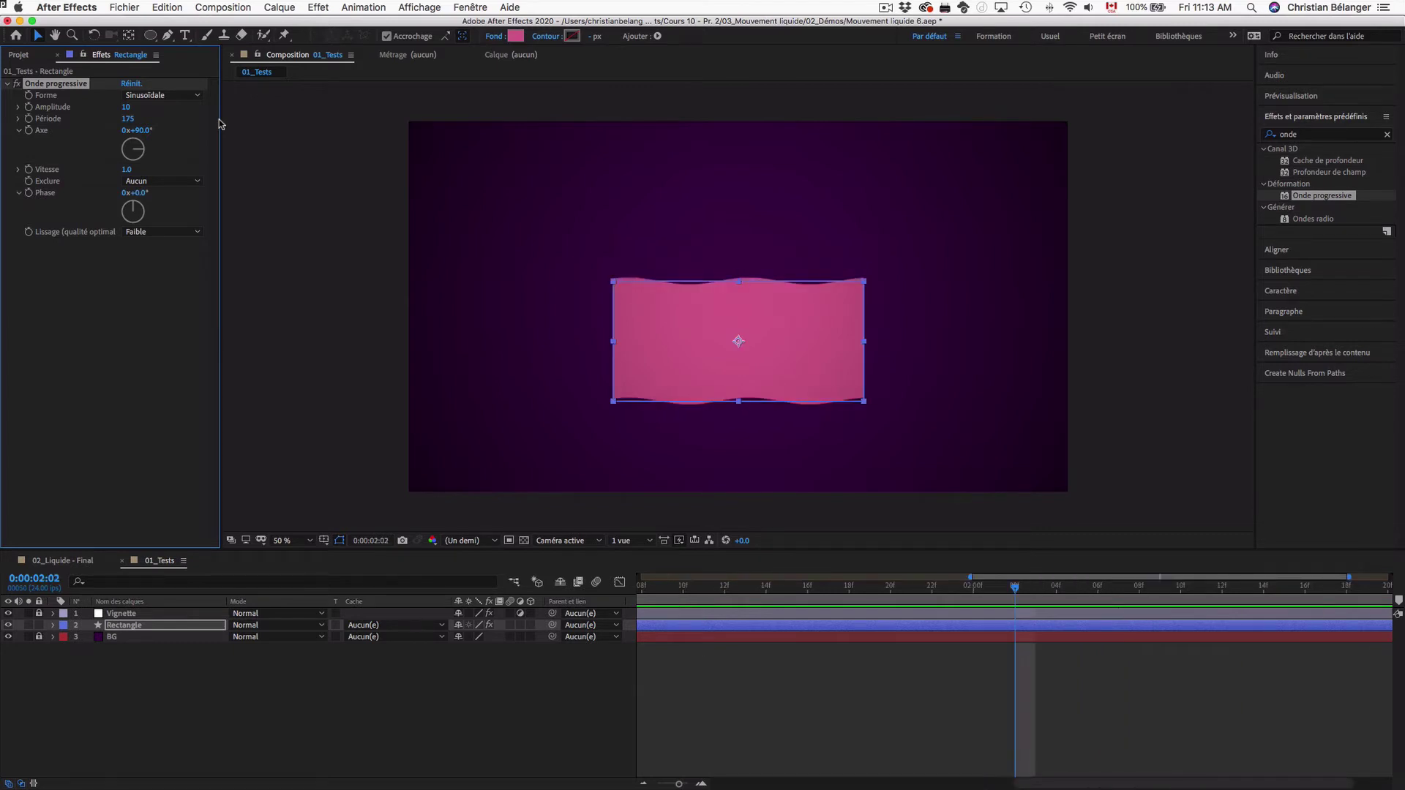
# Step: Draw a red circle on a new shape layer over the rectangle, centre its anchor point, and centre it in the composition
pyautogui.click(285, 730)
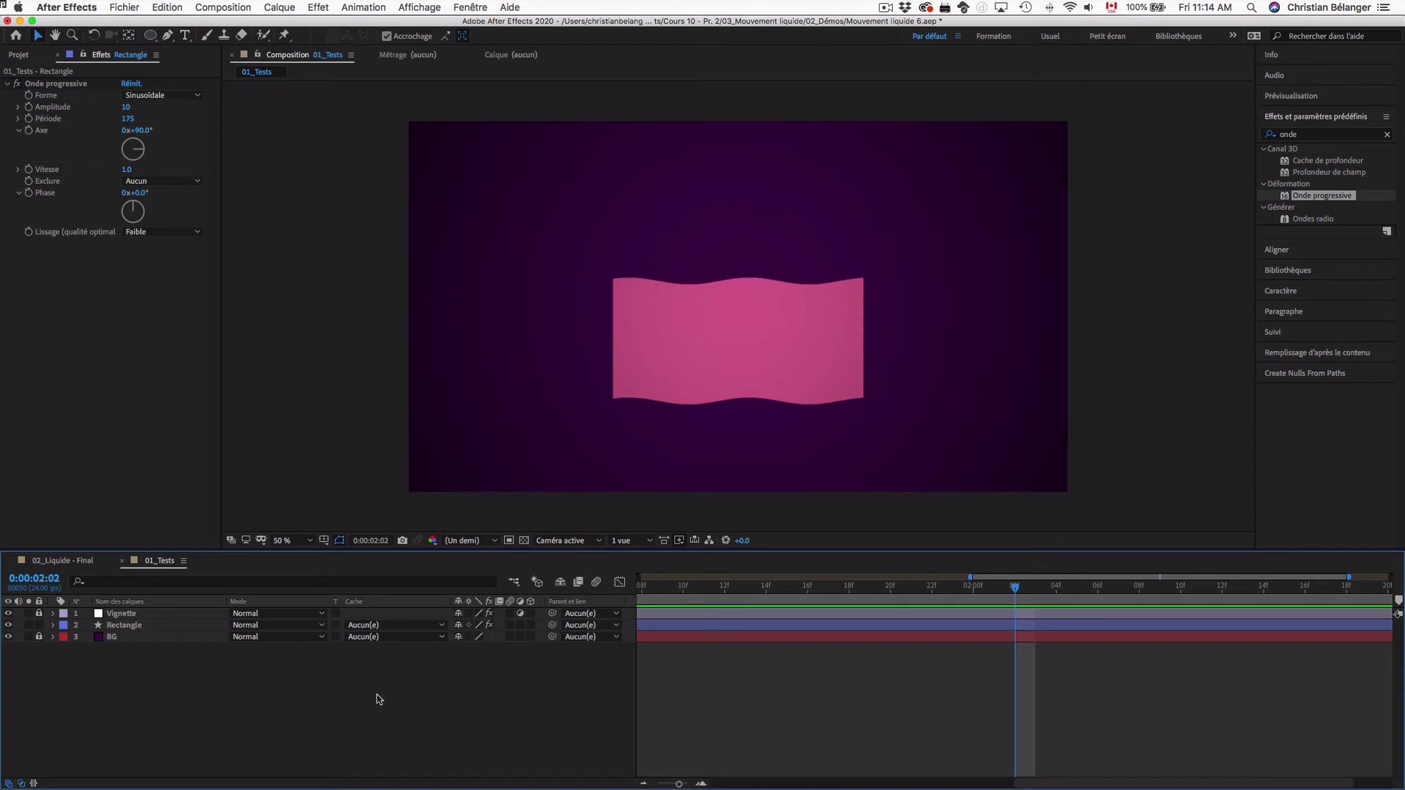
pyautogui.click(150, 35)
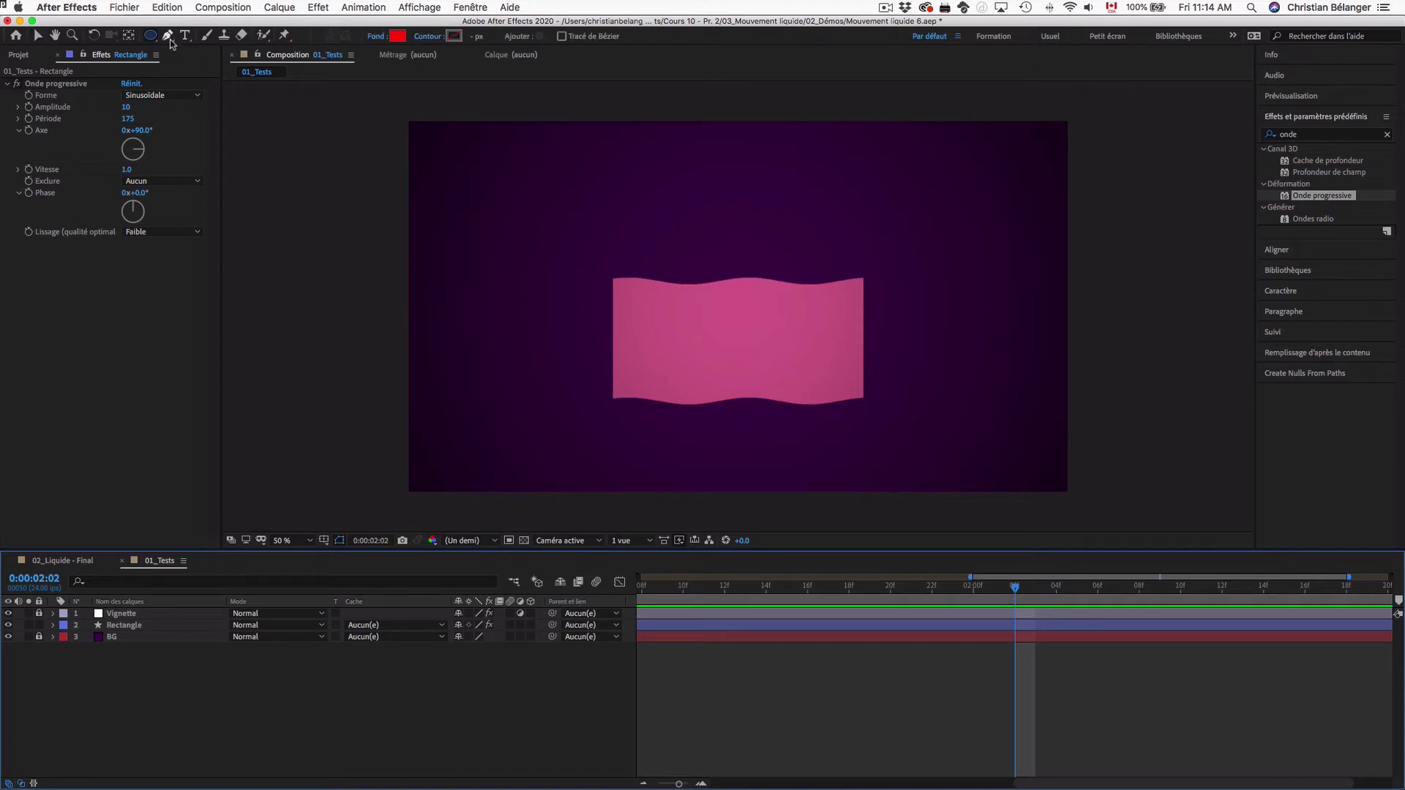
pyautogui.moveTo(717, 304); pyautogui.dragTo(797, 383)
pyautogui.press('super+alt+Home')
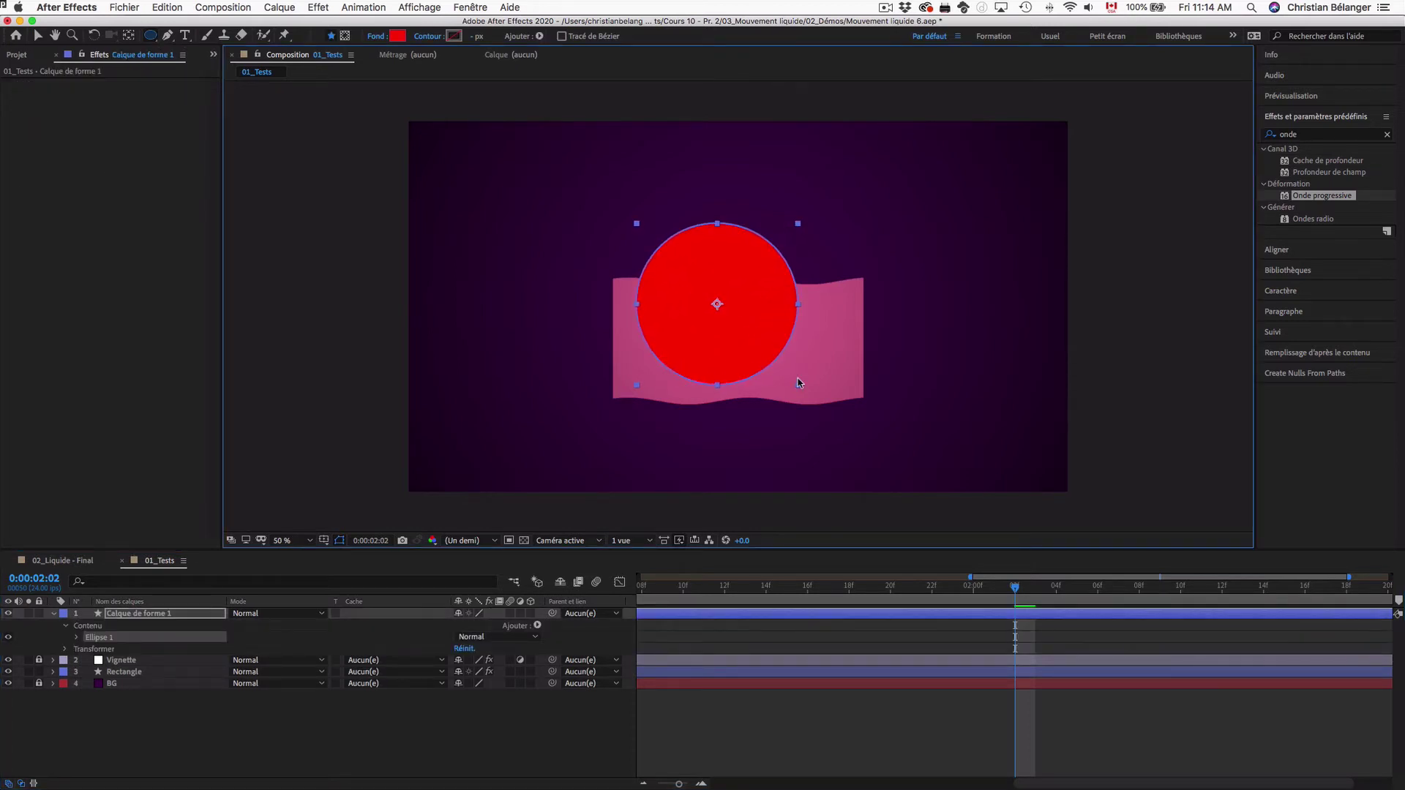
pyautogui.press('super+Home')
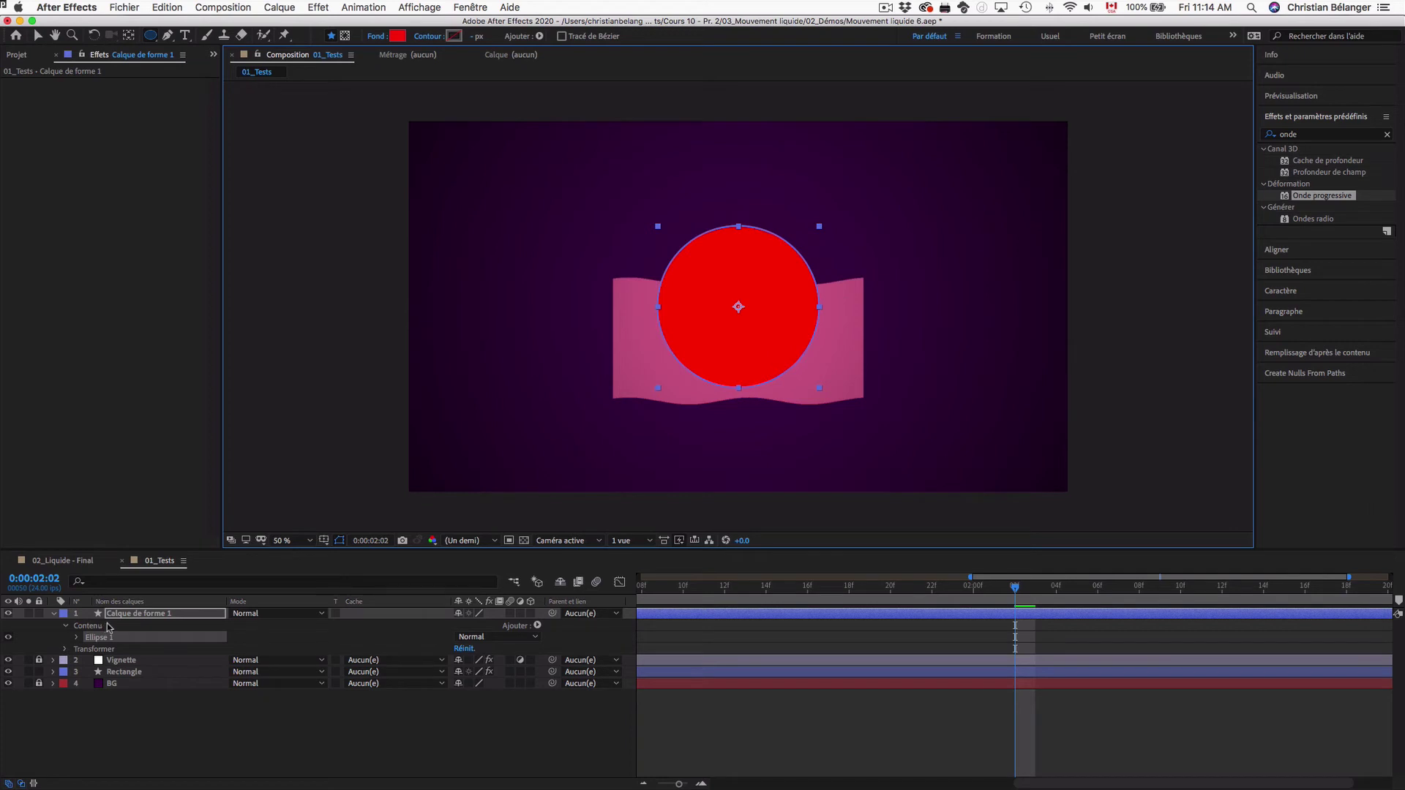
# Step: Rename the circle's shape layer as Masque and hide it
pyautogui.click(135, 613)
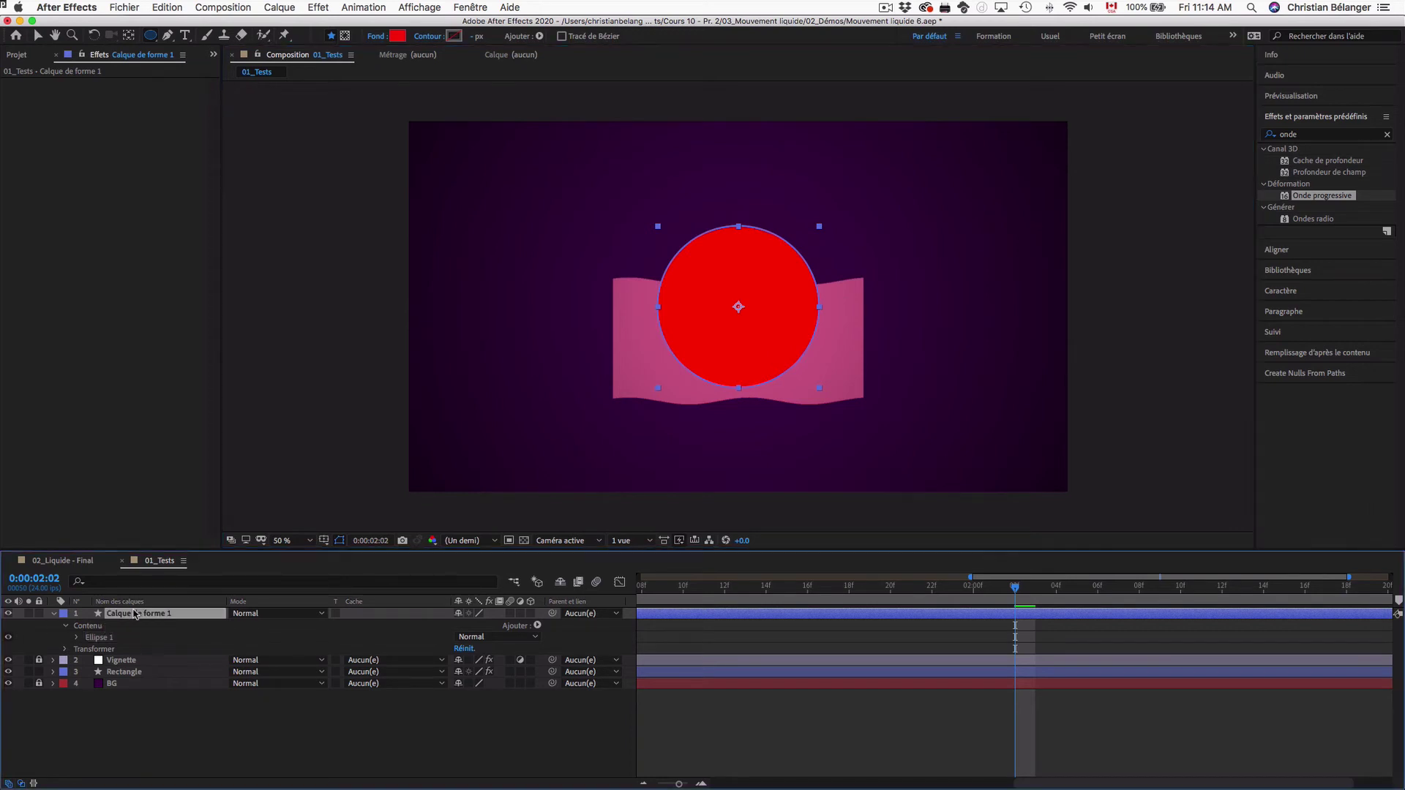
pyautogui.press('Return')
pyautogui.write('Masque')
pyautogui.press('Return')
pyautogui.click(8, 613)
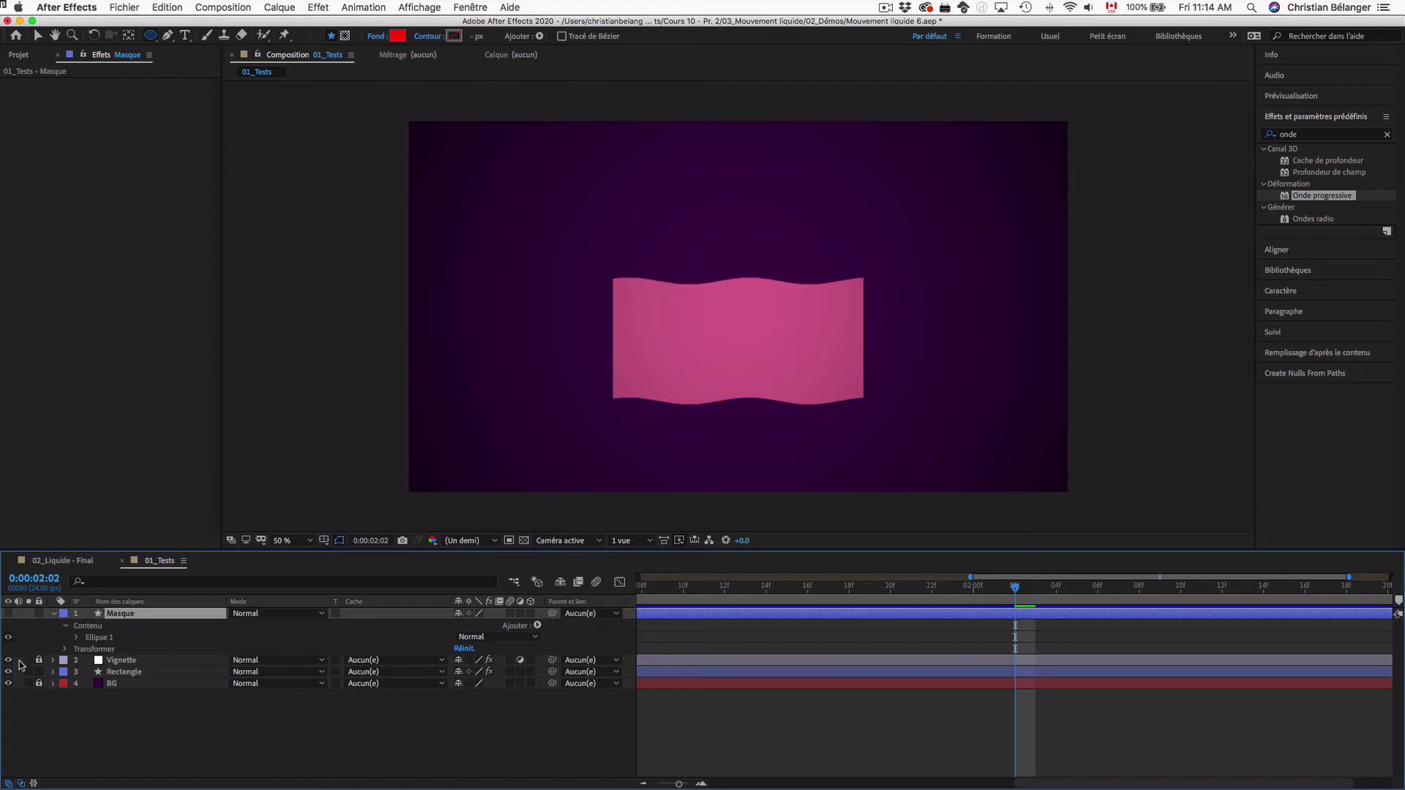
# Step: Rename the Rectangle layer as Liquide devant
pyautogui.click(132, 673)
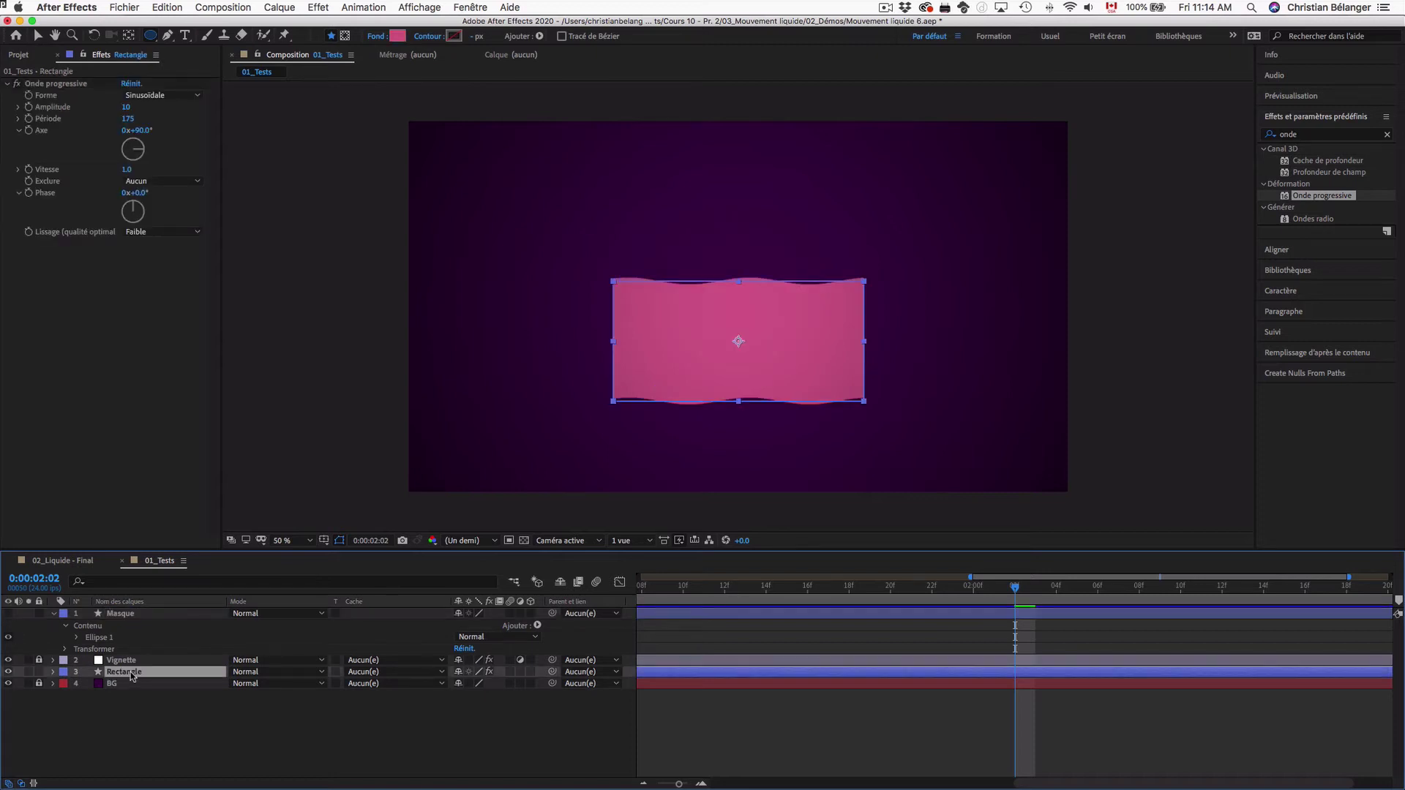
pyautogui.press('Return')
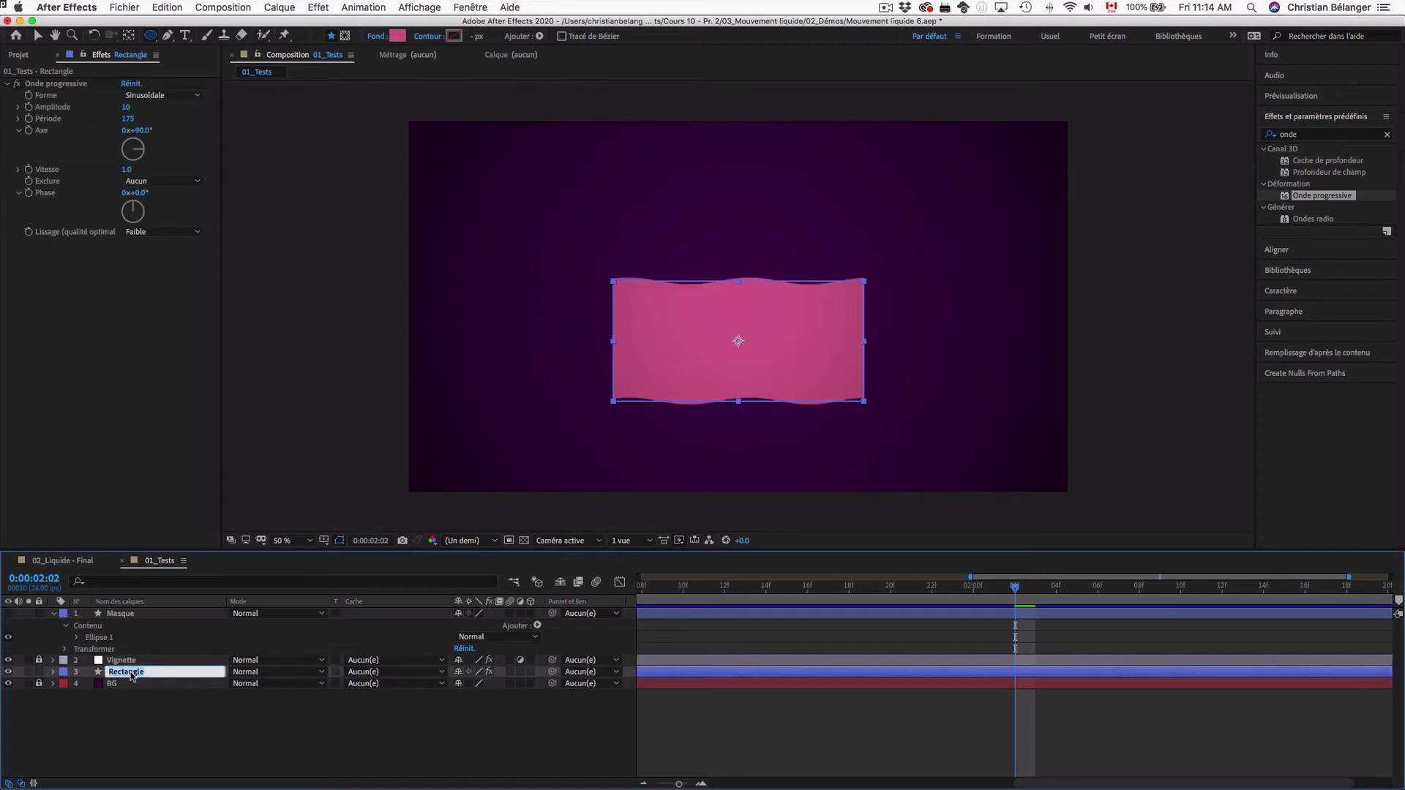
pyautogui.write('Liquide devant')
pyautogui.press('Return')
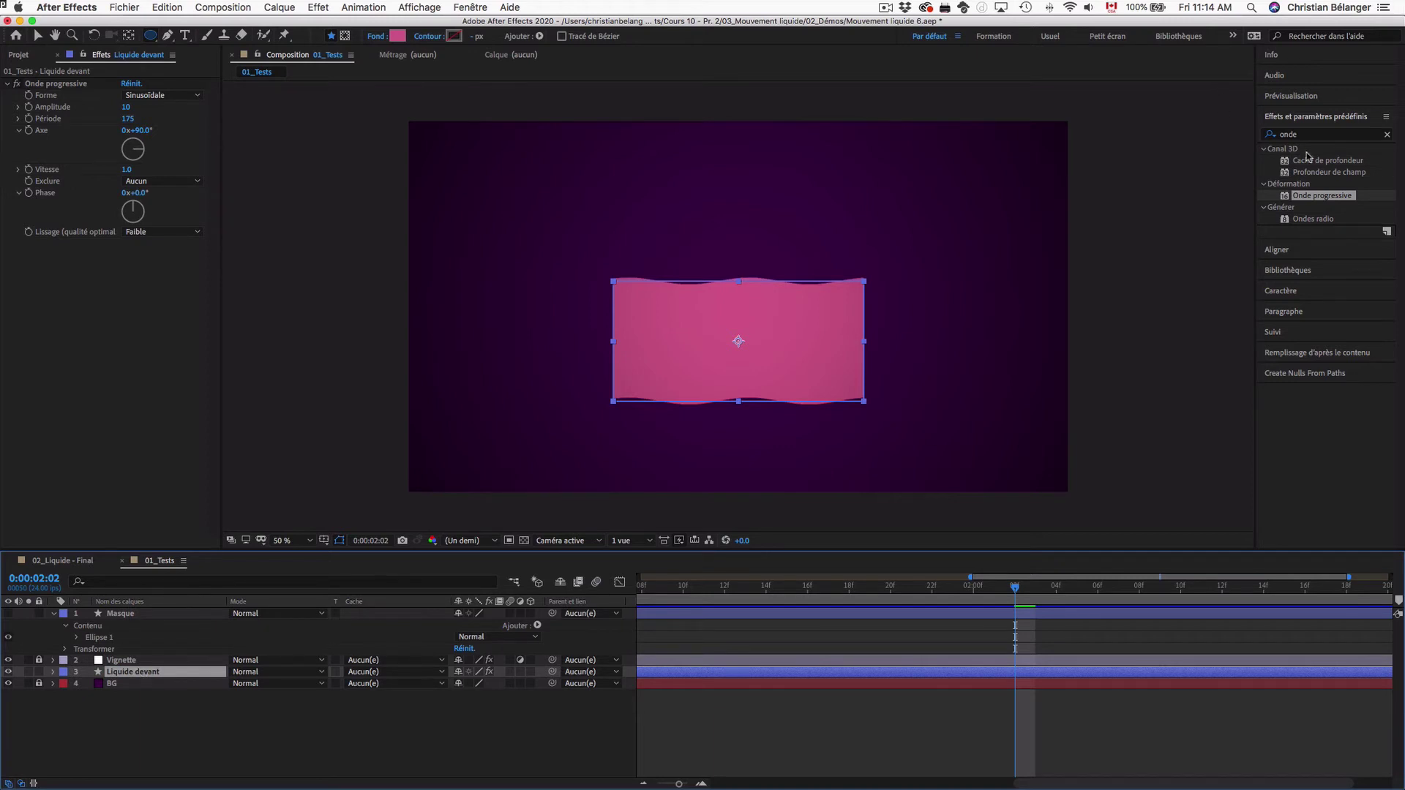
# Step: Apply the Appliquer un cache effect to Liquide devant with the Masque layer as its matte, and preview the result
pyautogui.click(1260, 137)
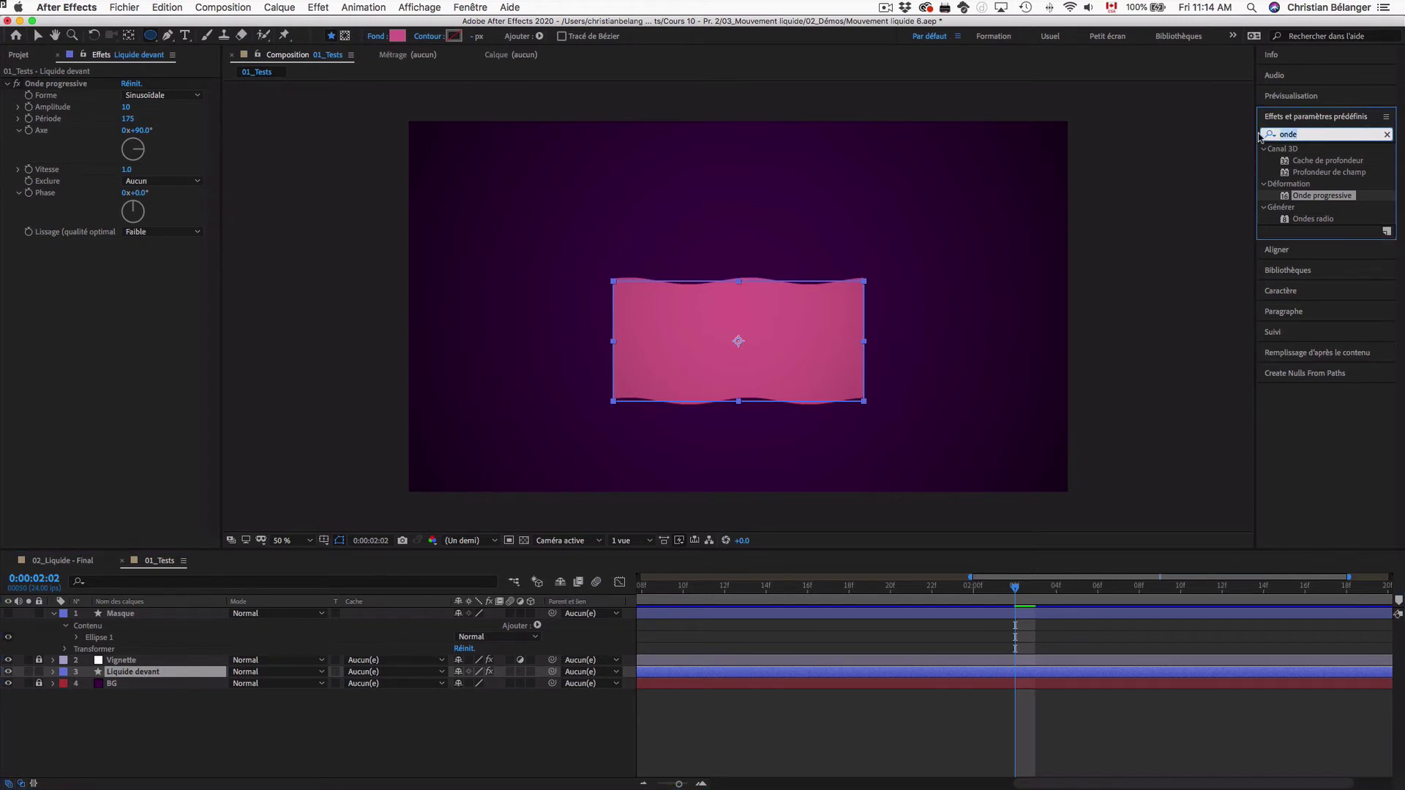
pyautogui.write('appliq')
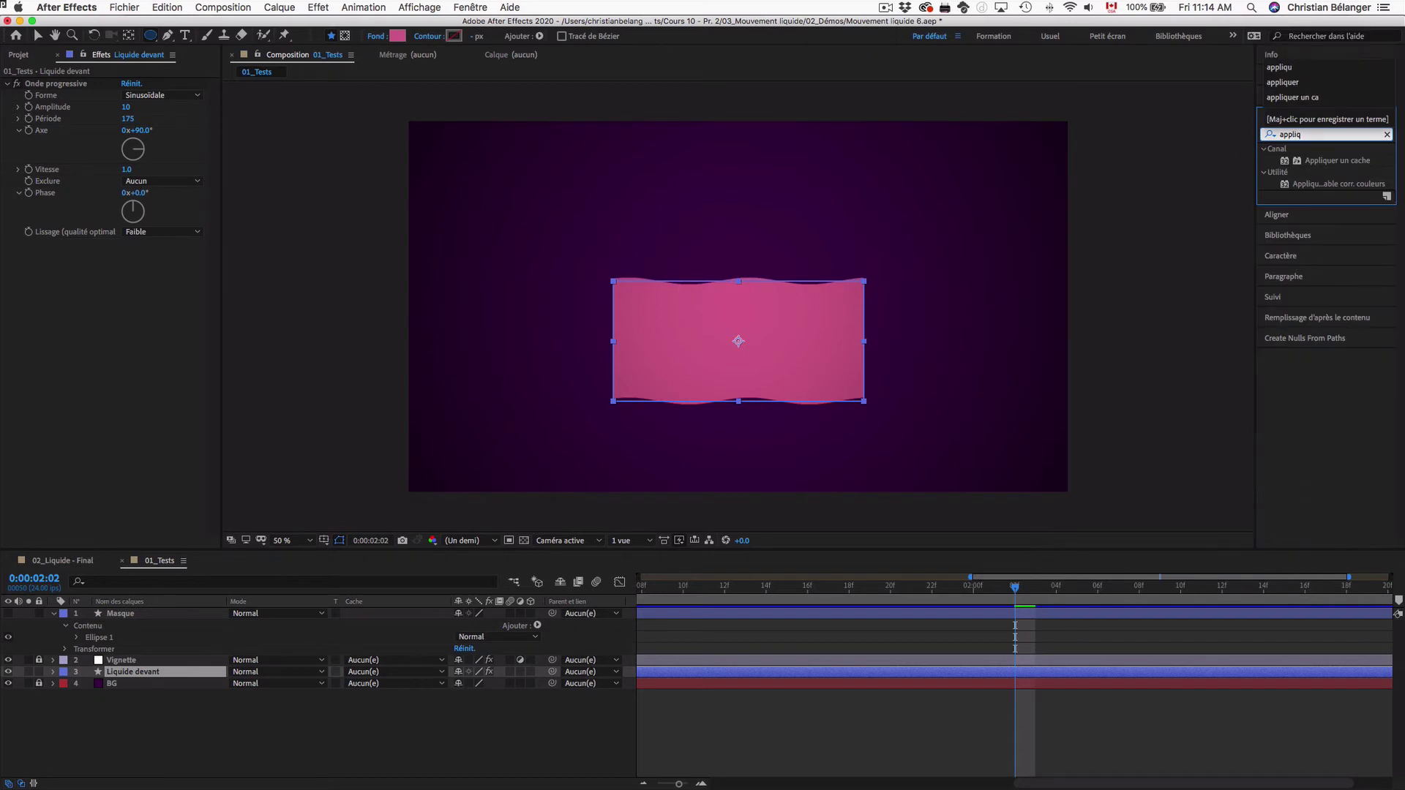
pyautogui.doubleClick(1329, 161)
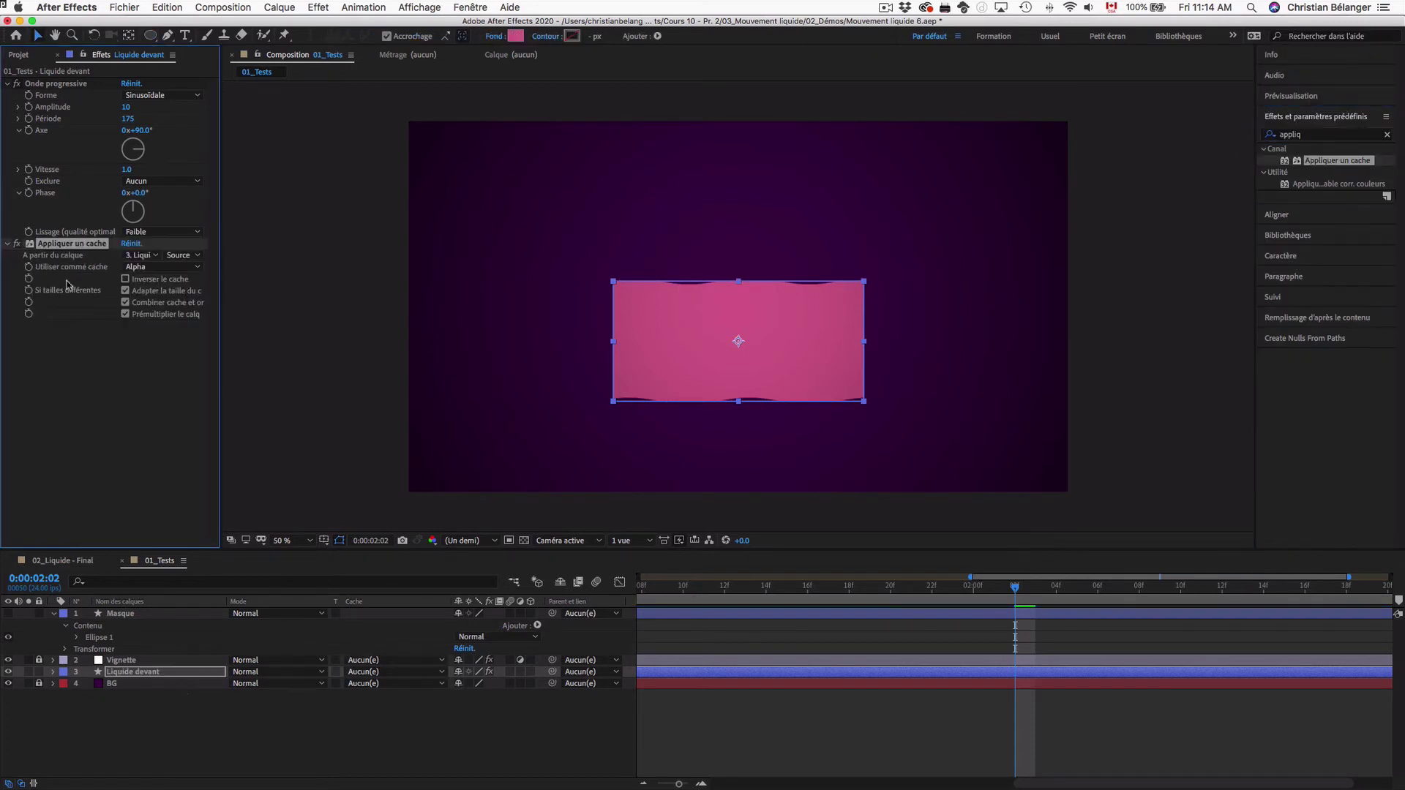
pyautogui.click(150, 256)
pyautogui.click(155, 290)
pyautogui.click(299, 747)
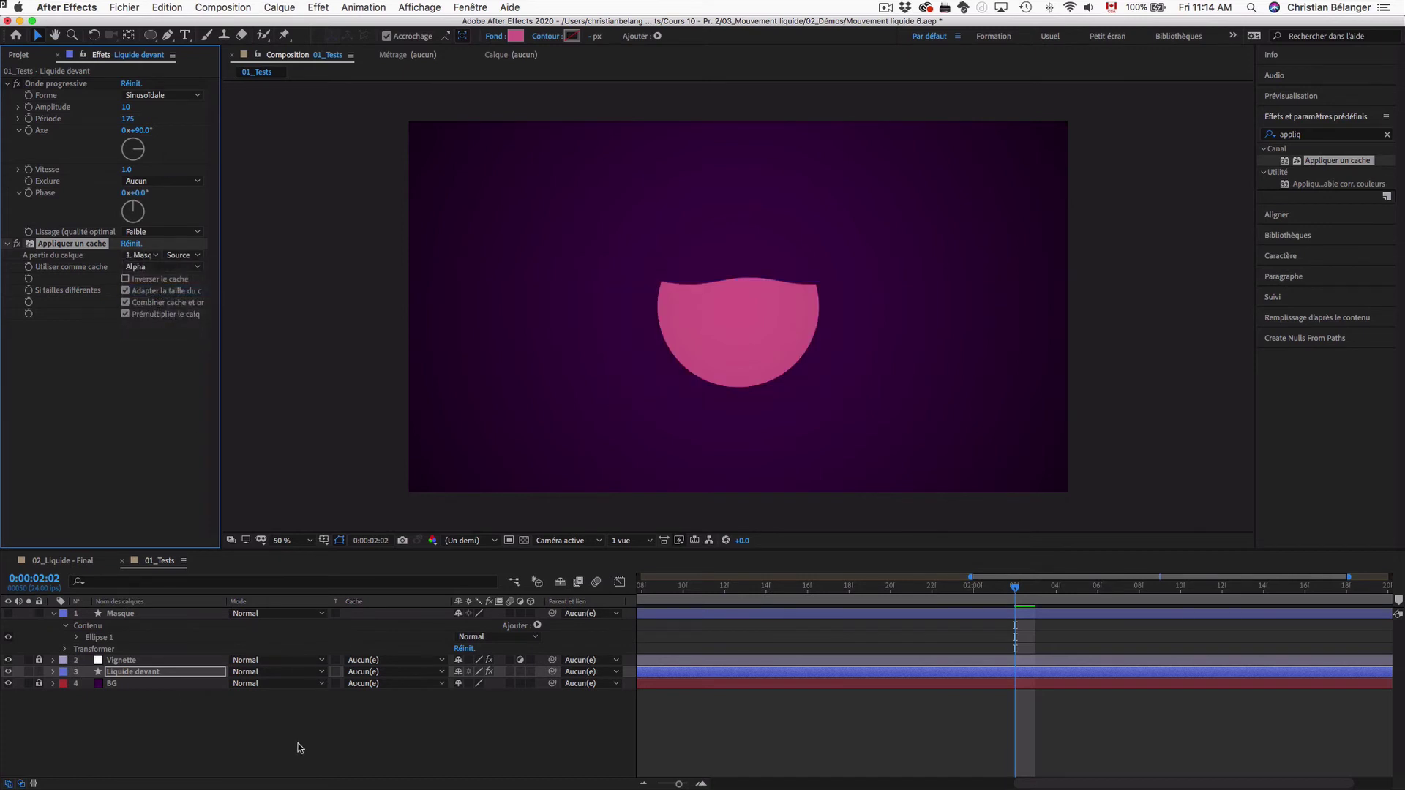
pyautogui.press('space')
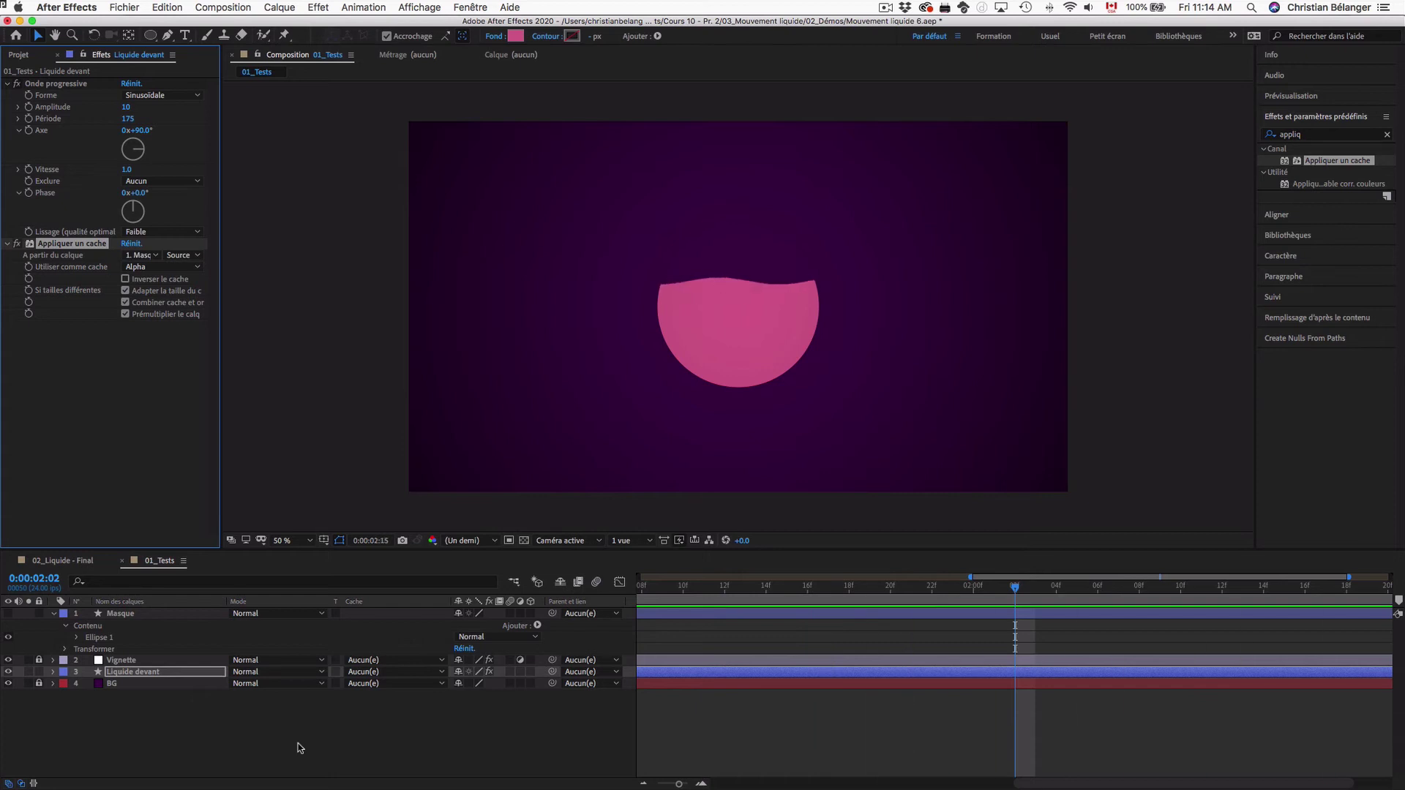
pyautogui.press('space')
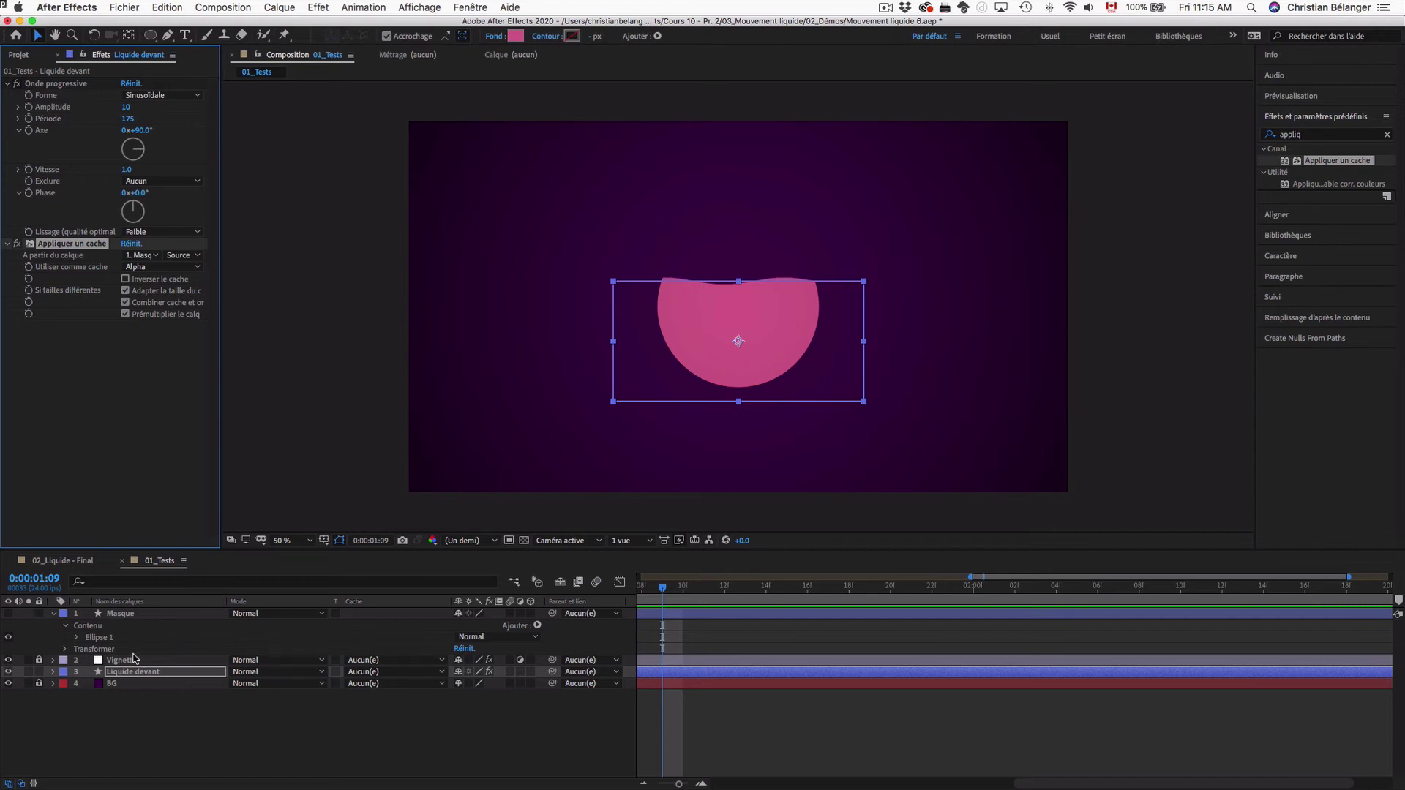
# Step: Duplicate the Liquide devant layer and move the copy up about 20 pixels
pyautogui.click(174, 673)
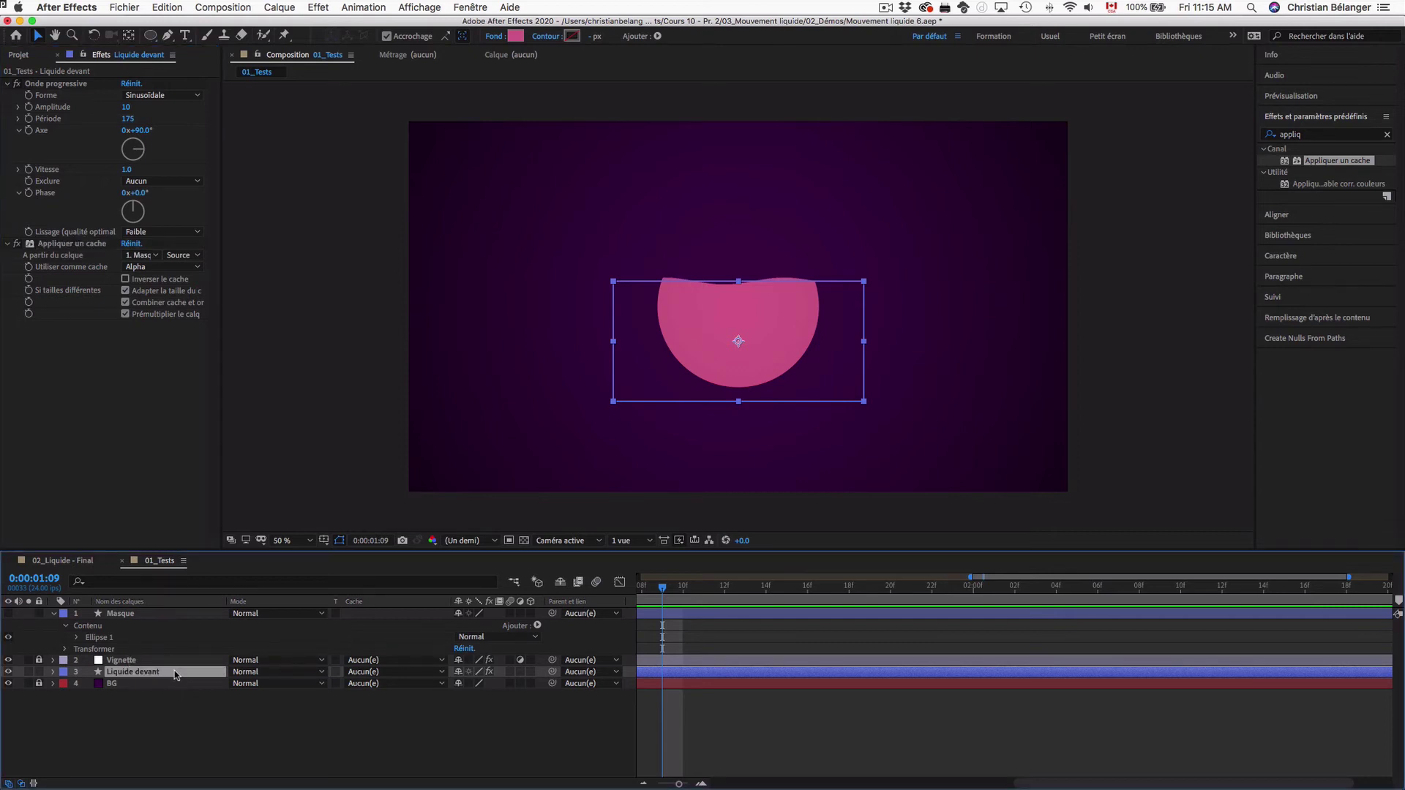
pyautogui.hotkey('ctrl', 'd')
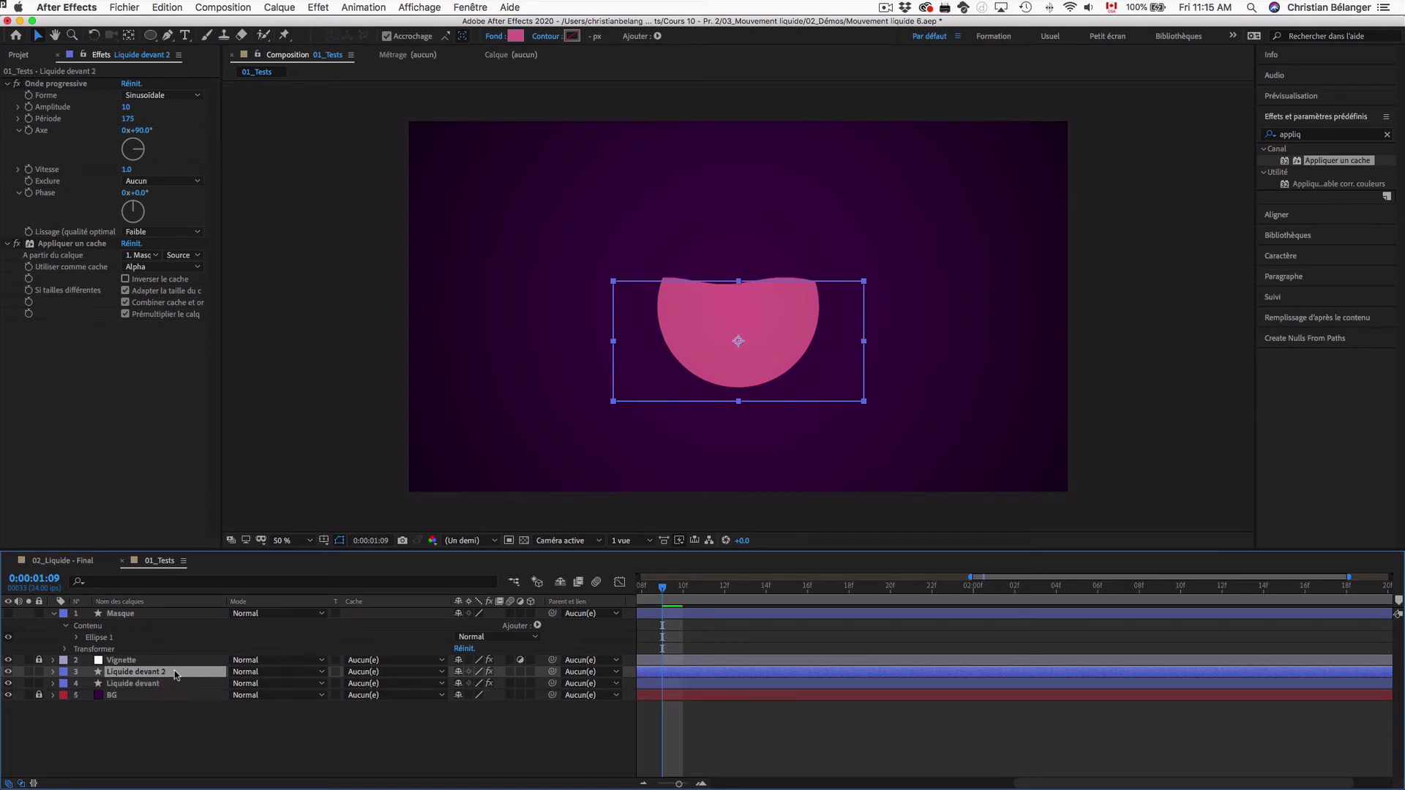
pyautogui.hotkey('shift', 'Up')
pyautogui.hotkey('shift', 'Up')
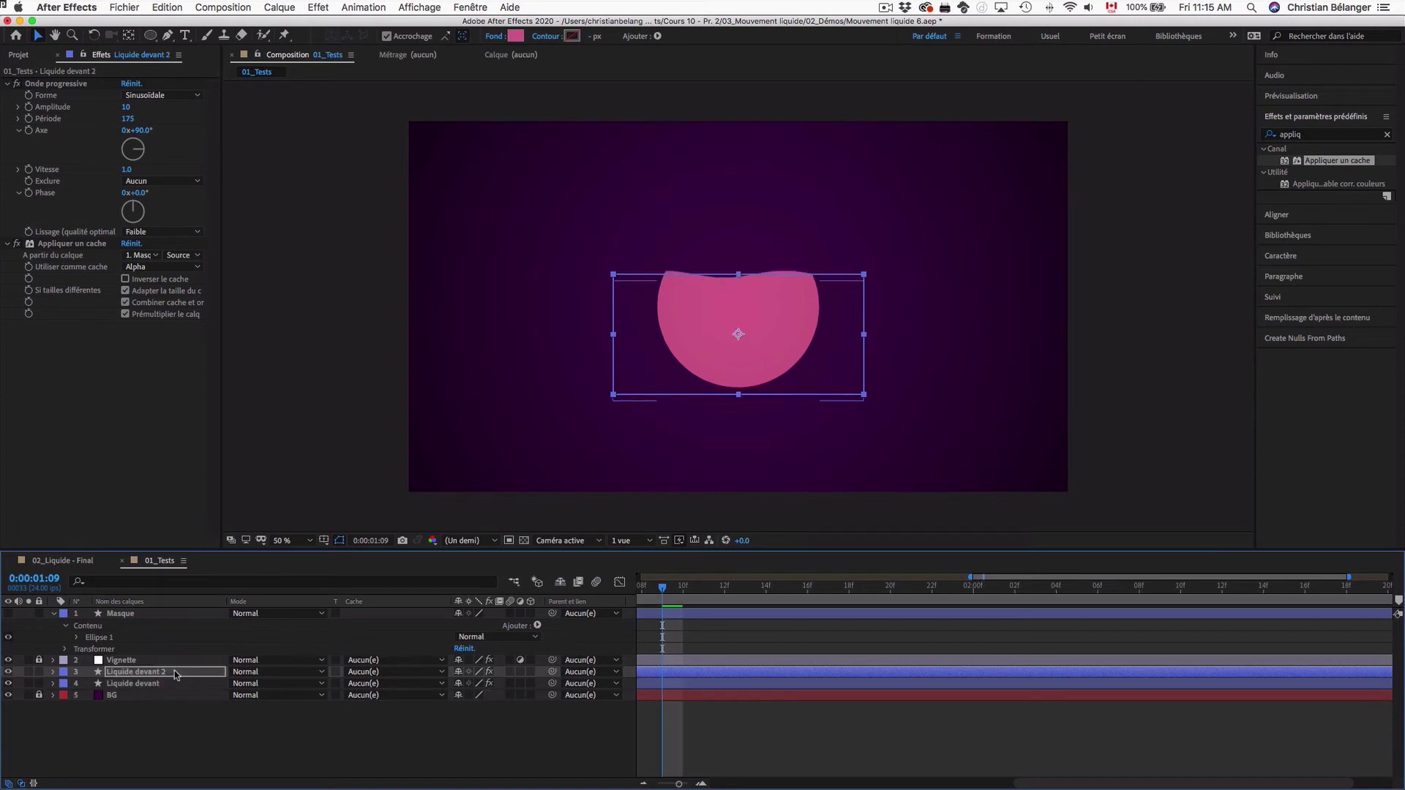
# Step: Change the duplicated liquid layer's fill to a darker shade of pink
pyautogui.click(515, 36)
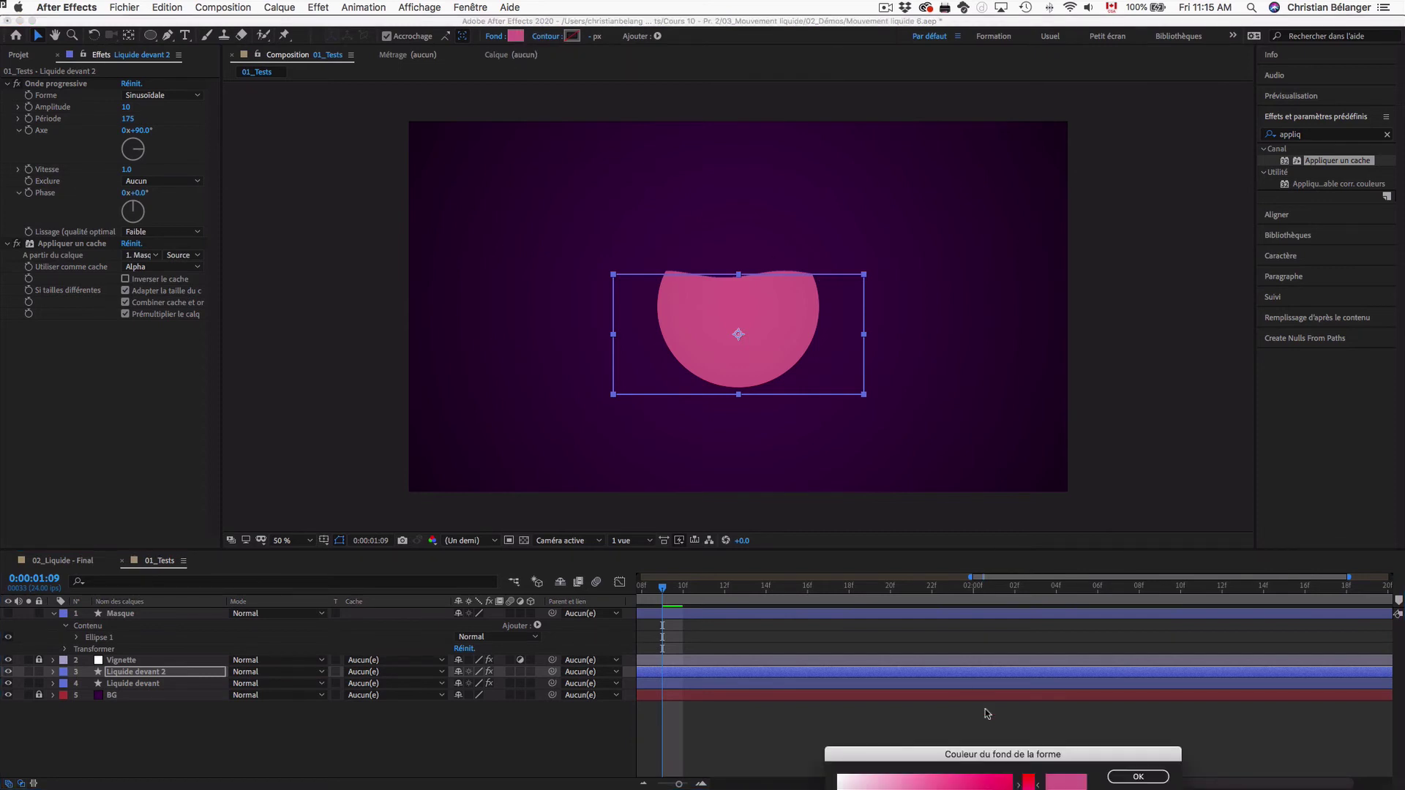
pyautogui.moveTo(1004, 753); pyautogui.dragTo(1078, 144)
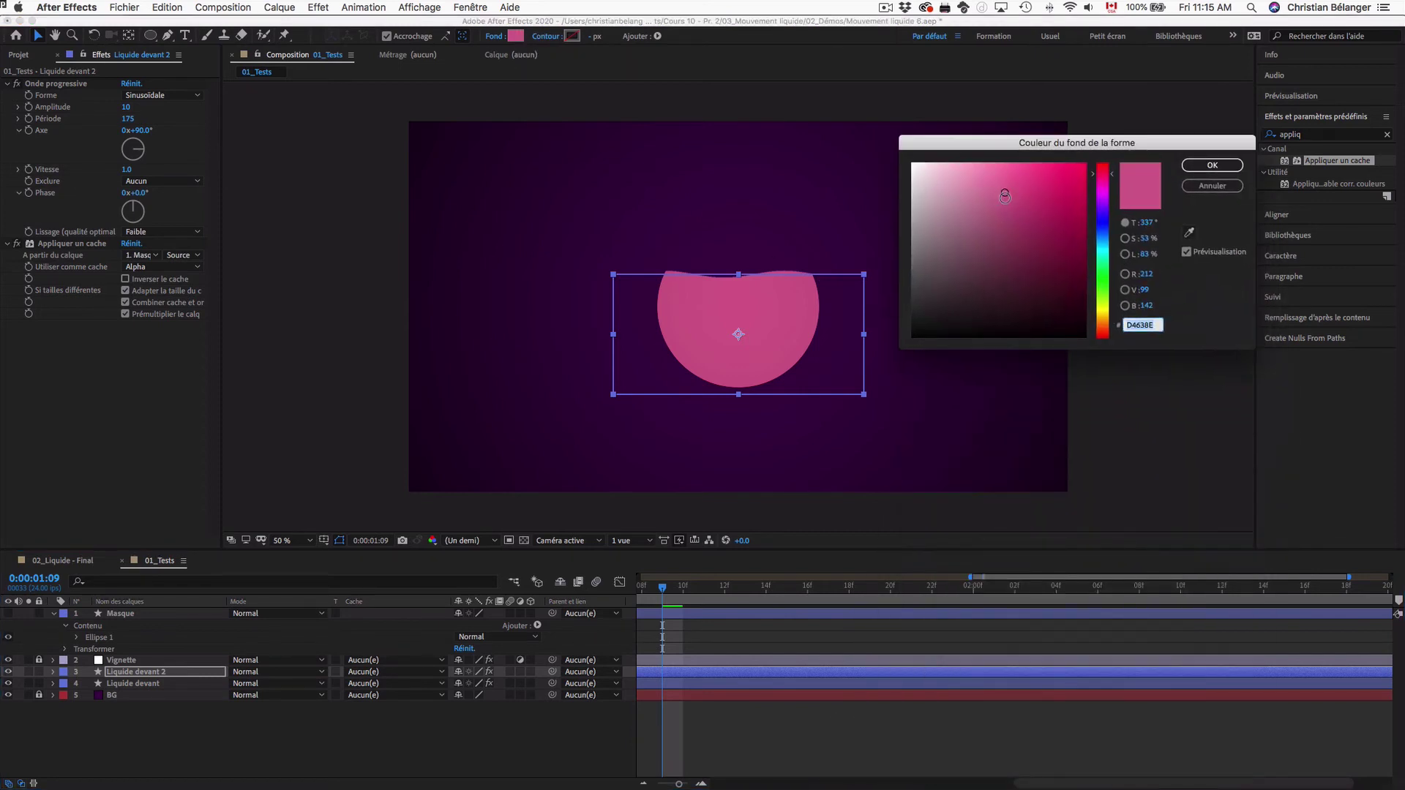
pyautogui.moveTo(1005, 194); pyautogui.dragTo(1005, 227)
pyautogui.press('Return')
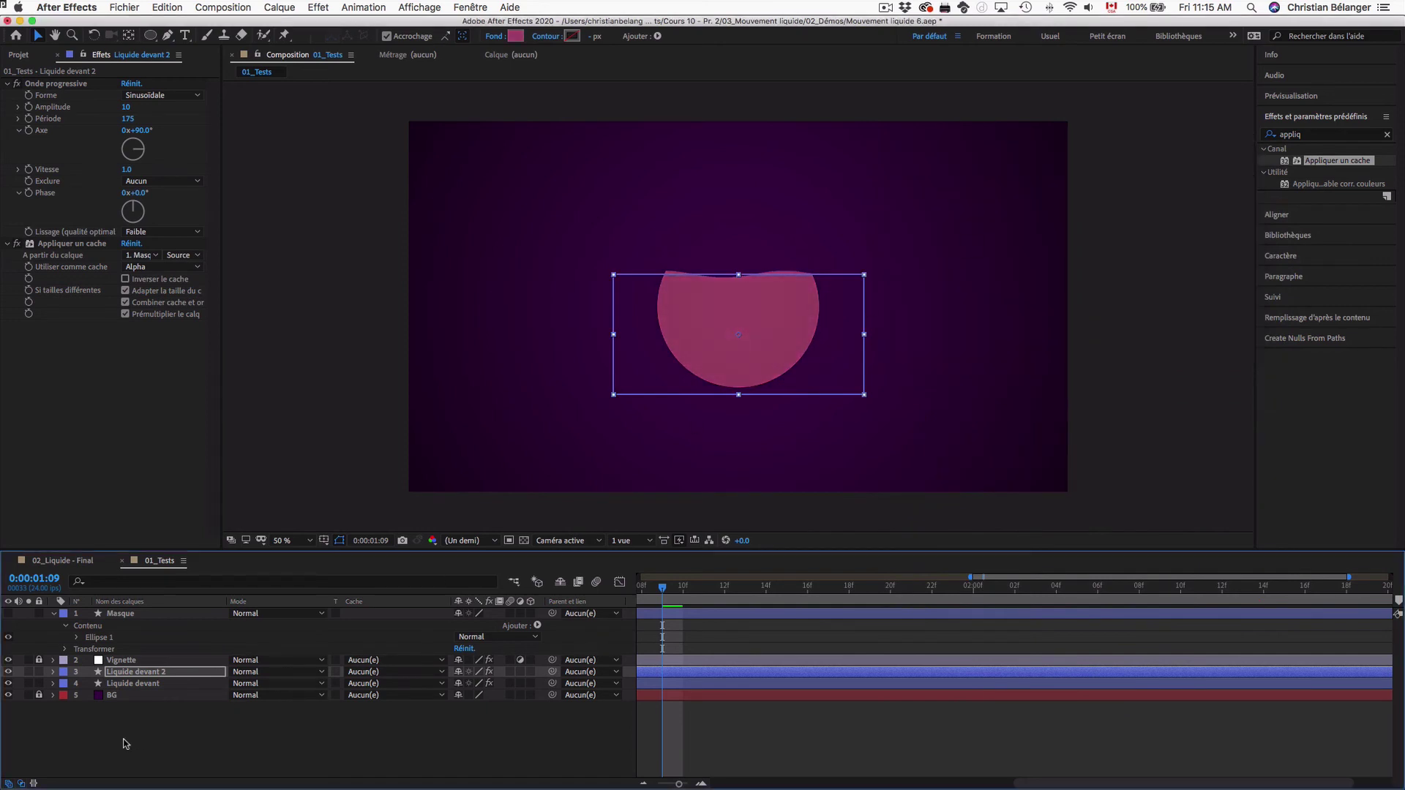
# Step: Move the darker duplicate below Liquide devant in the layer stack and rename it Liquide sous
pyautogui.moveTo(174, 673); pyautogui.dragTo(174, 690)
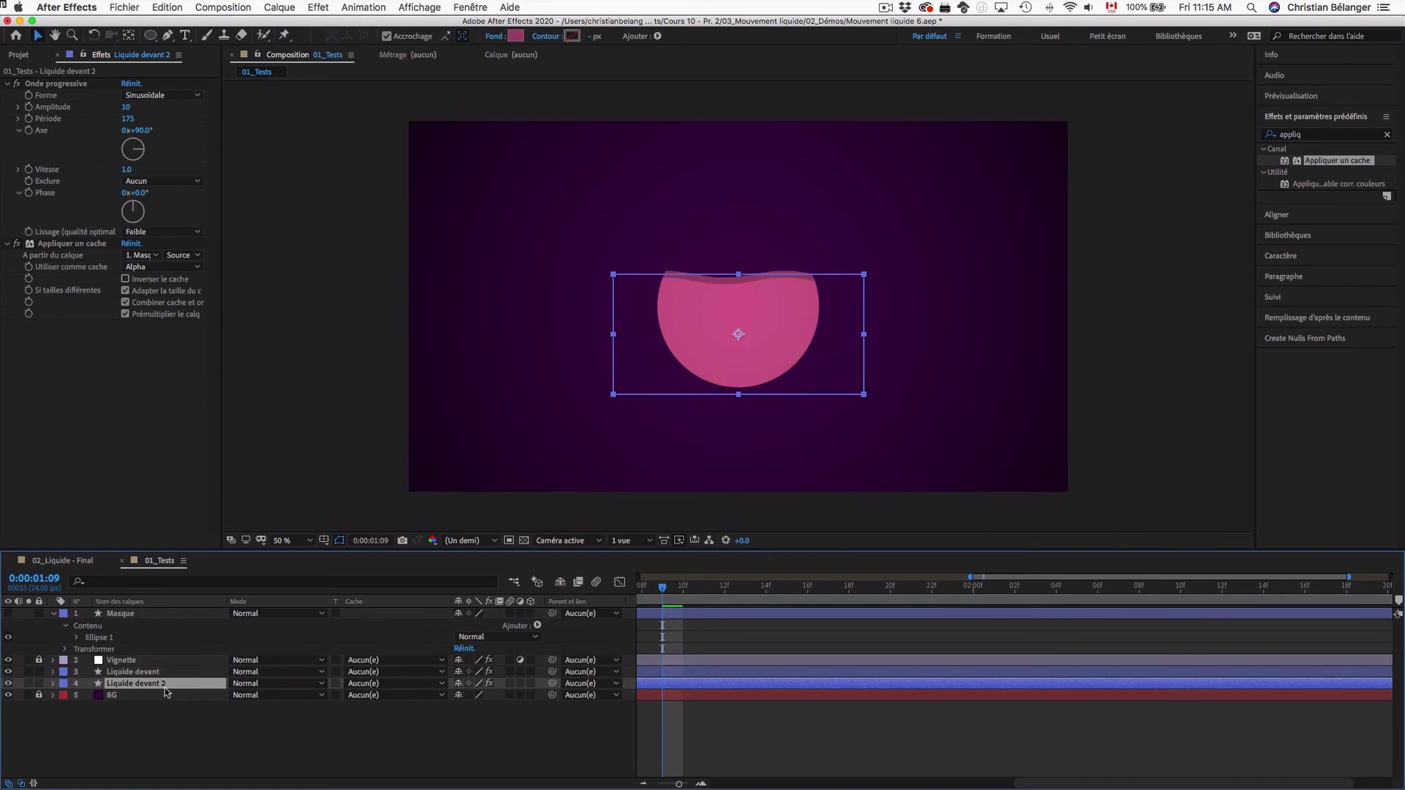
pyautogui.press('Return')
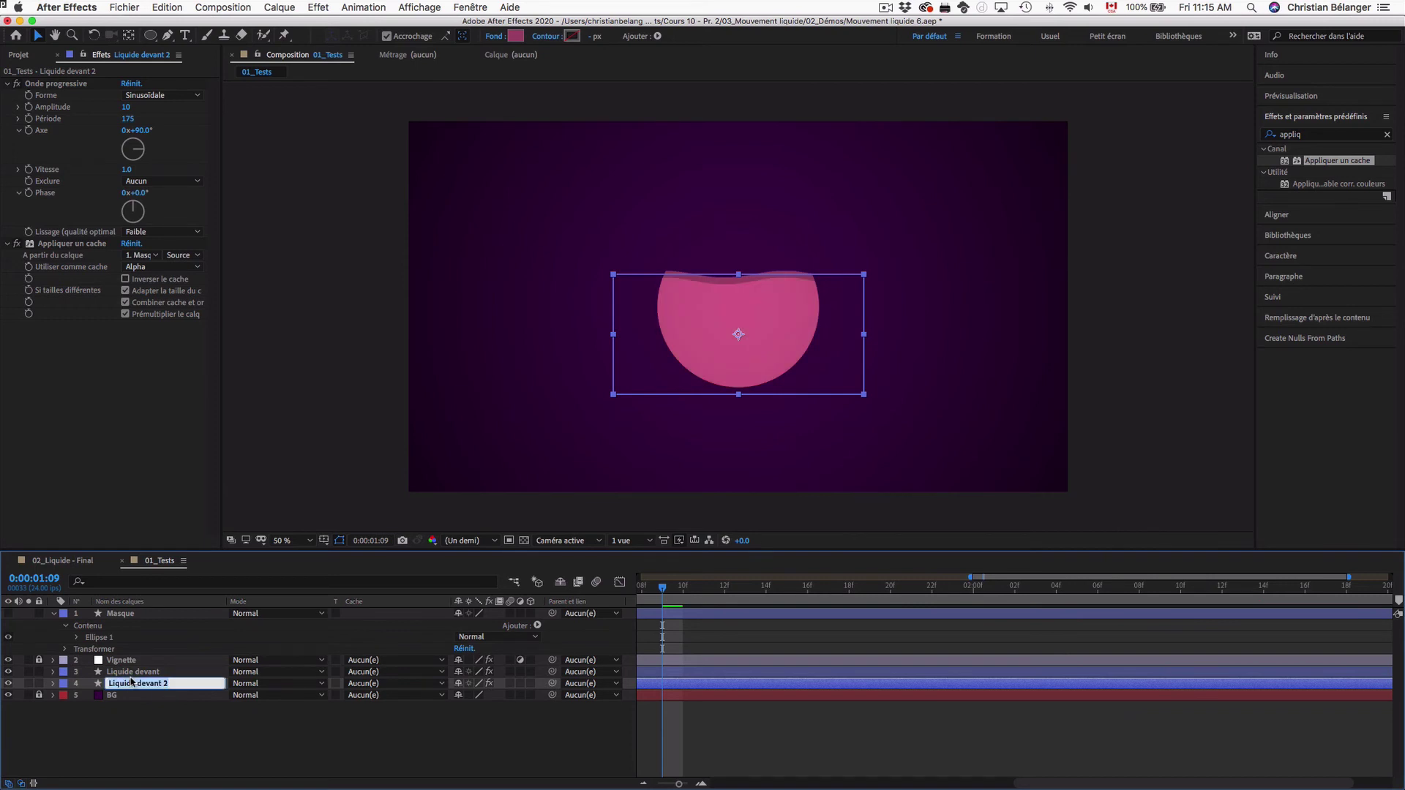
pyautogui.click(136, 683)
pyautogui.moveTo(136, 682); pyautogui.dragTo(259, 693)
pyautogui.write('sous')
pyautogui.press('Return')
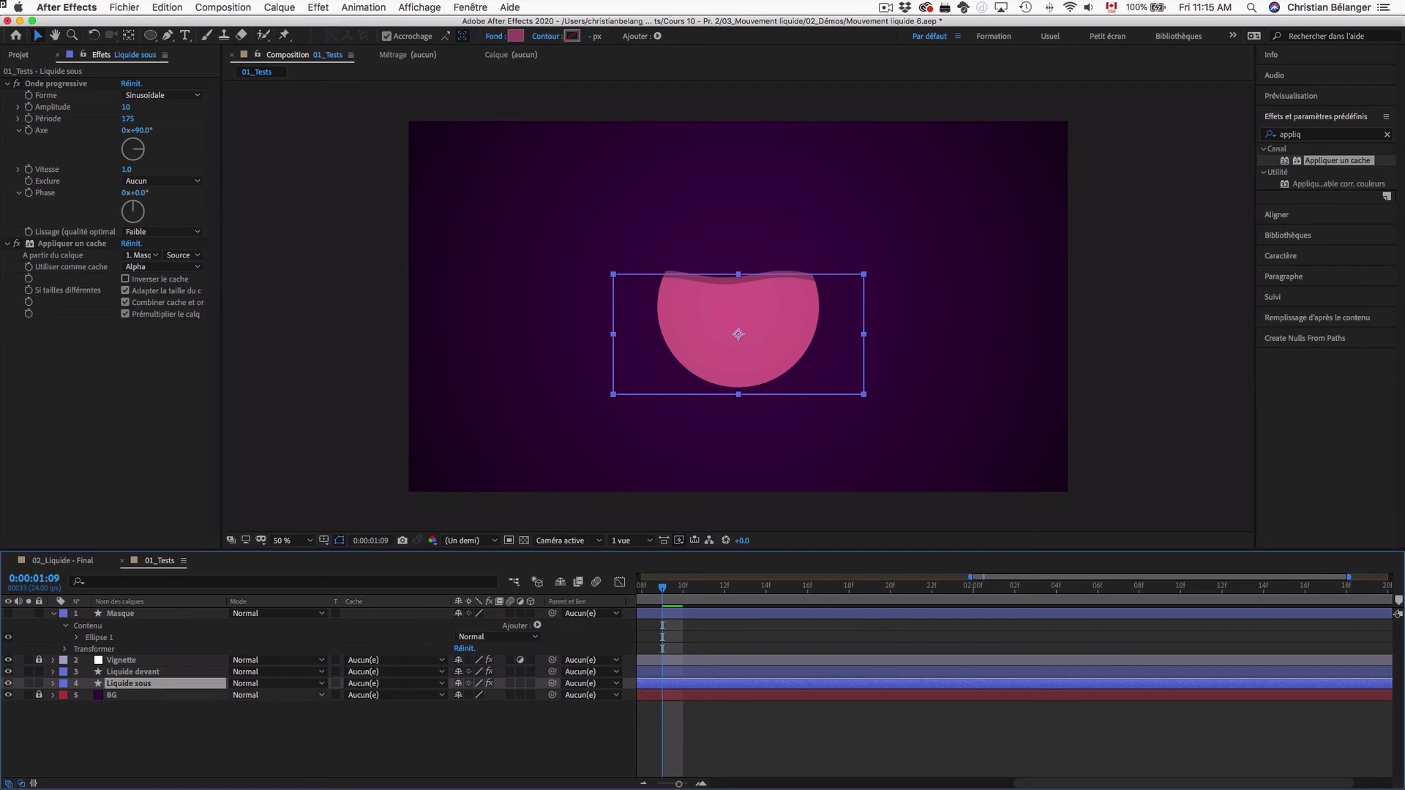
# Step: Set the Vitesse of the Liquide sous layer's Onde progressive effect to -1, previewing the liquid's motion before and after the change
pyautogui.press('space')
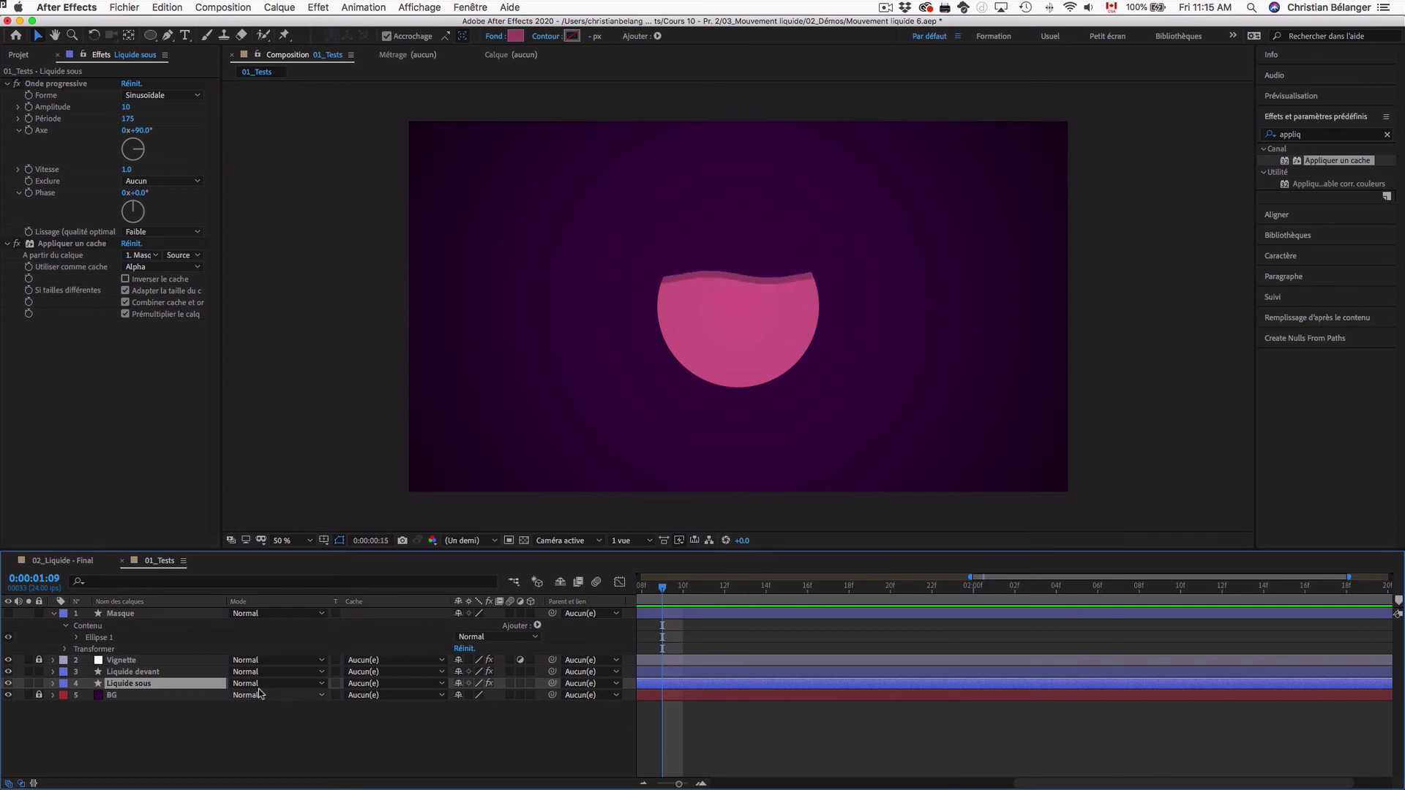
pyautogui.press('space')
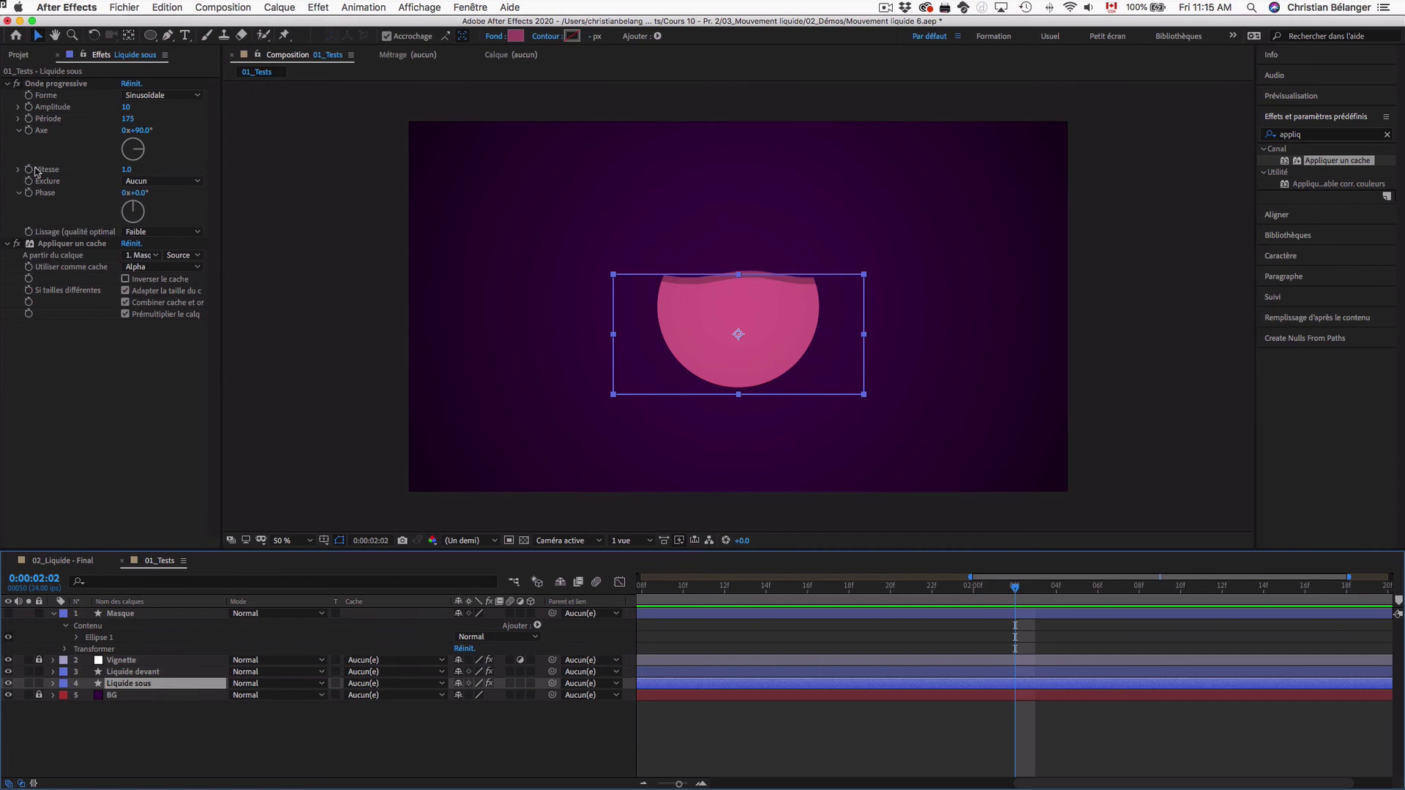
pyautogui.click(129, 171)
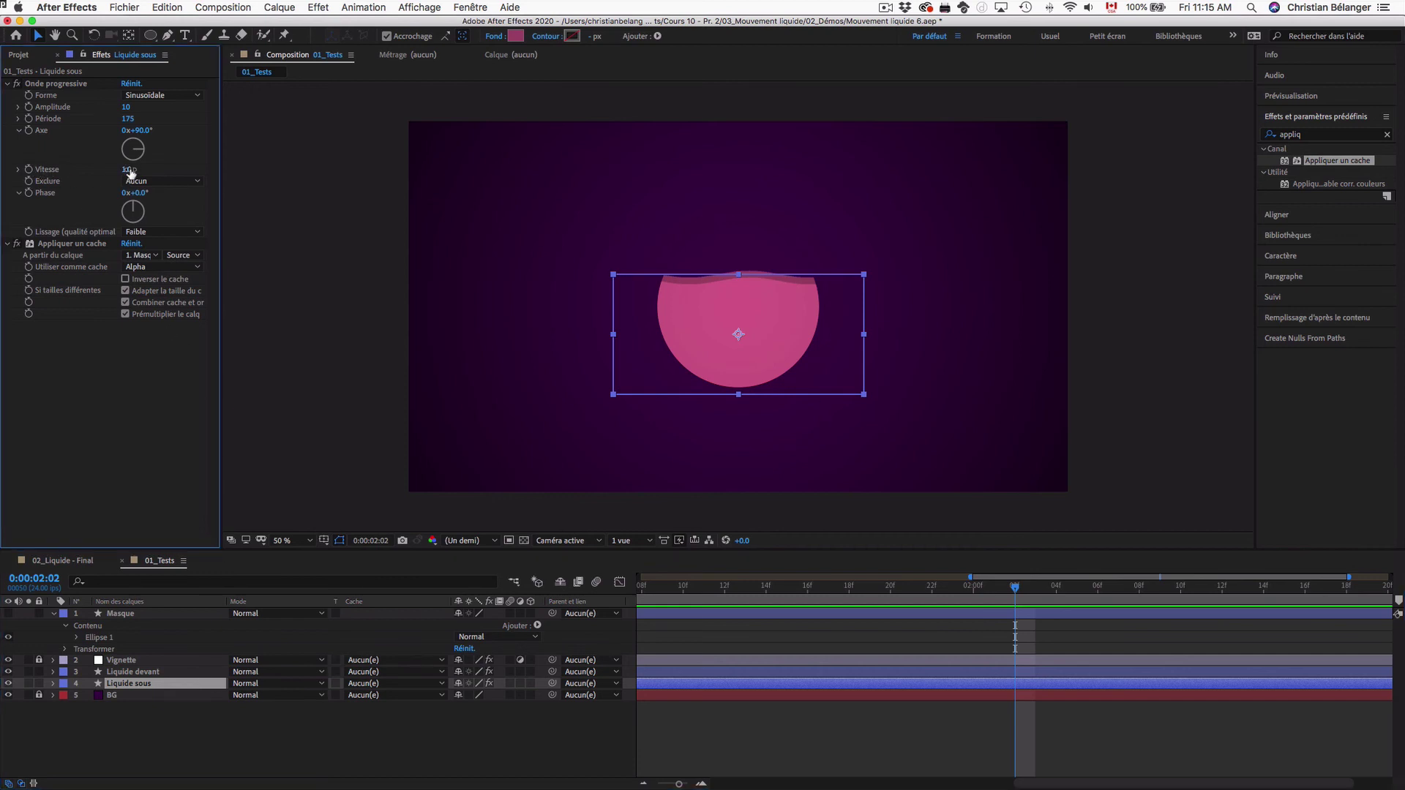
pyautogui.write('-1')
pyautogui.press('Return')
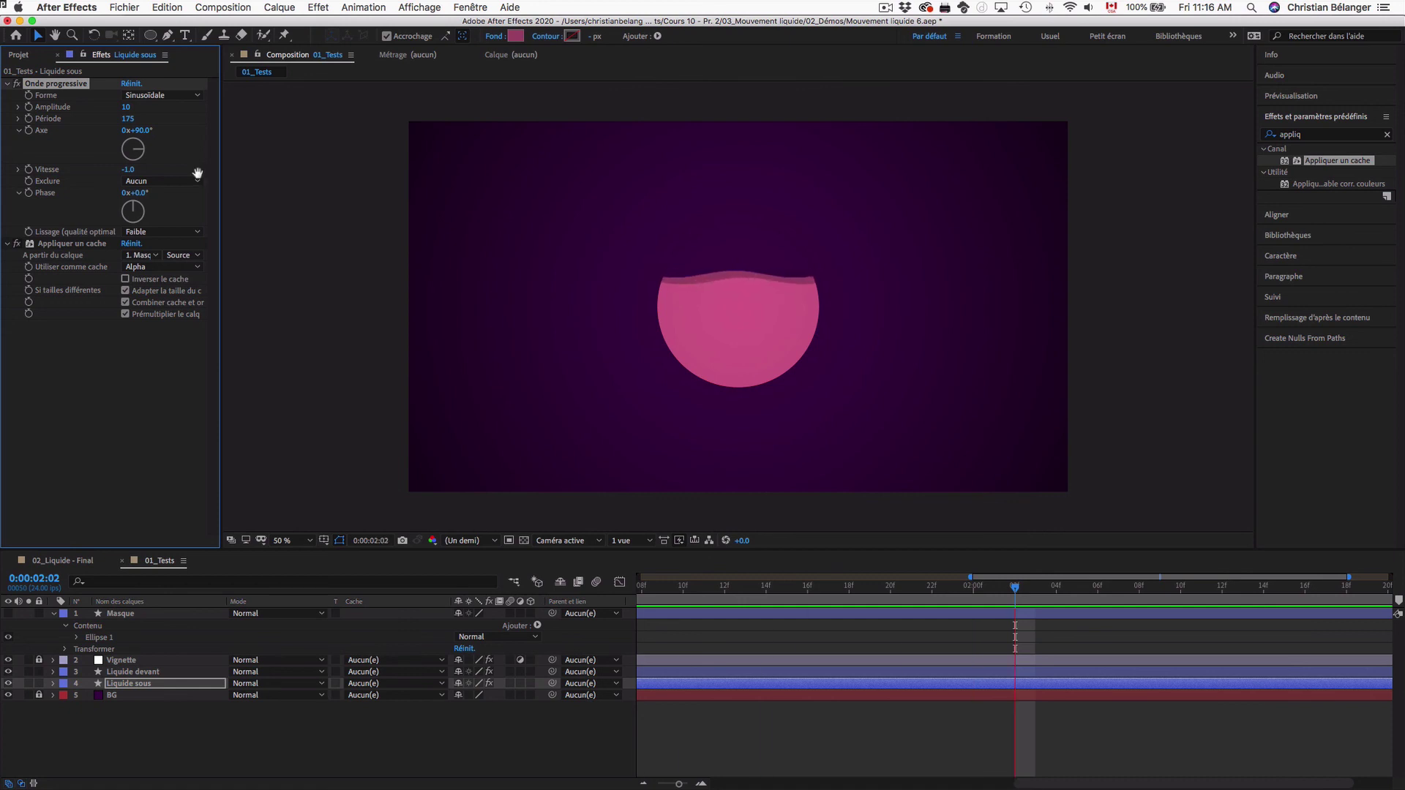
pyautogui.press('space')
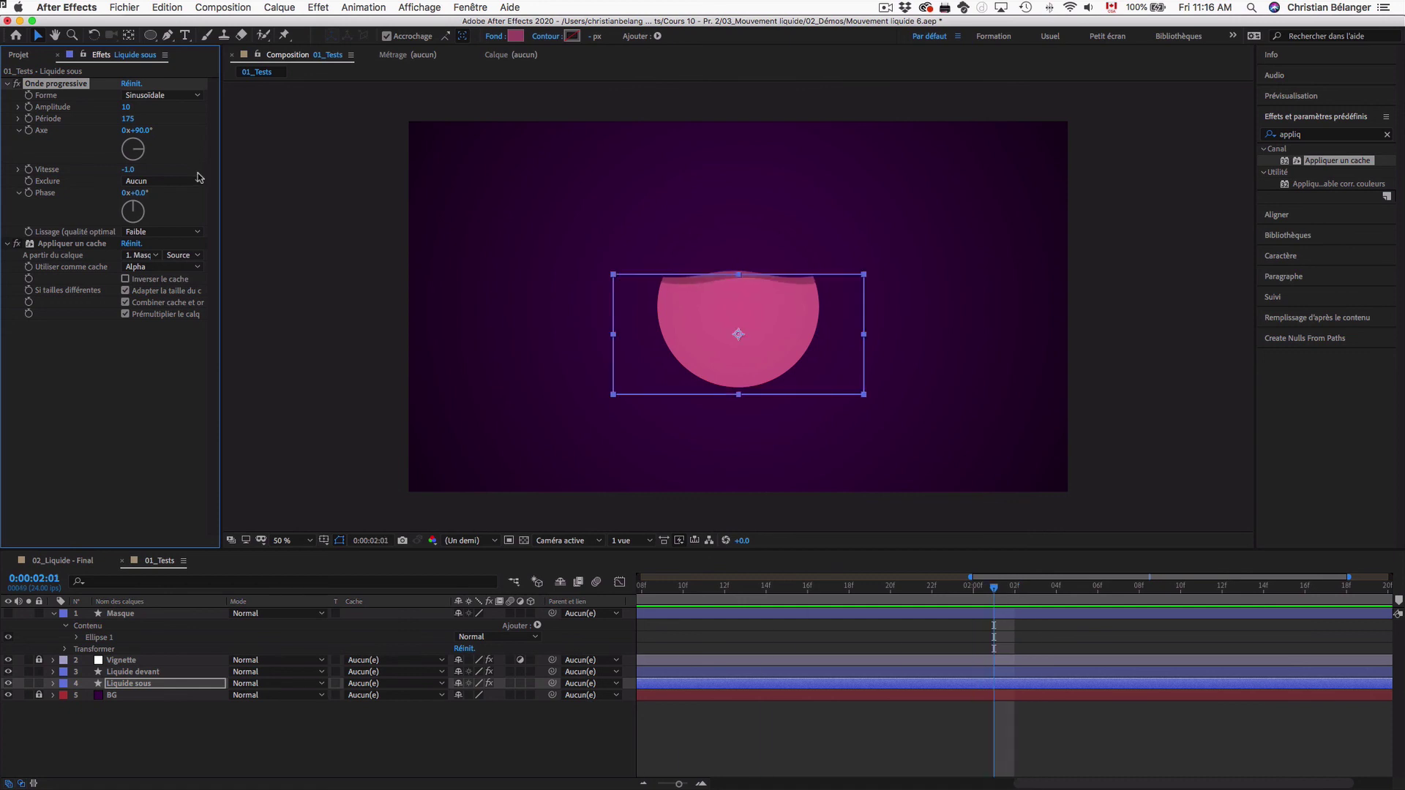